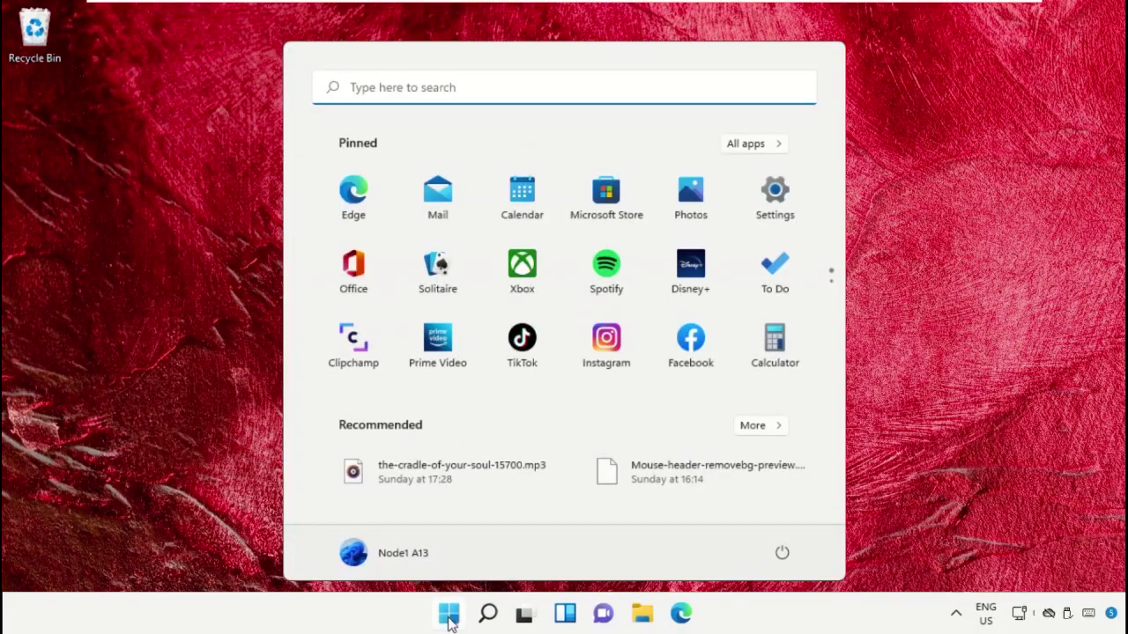
Open Task Manager from Start search and bring up its Create new task dialog
{"action": "type", "text": "task mana"}
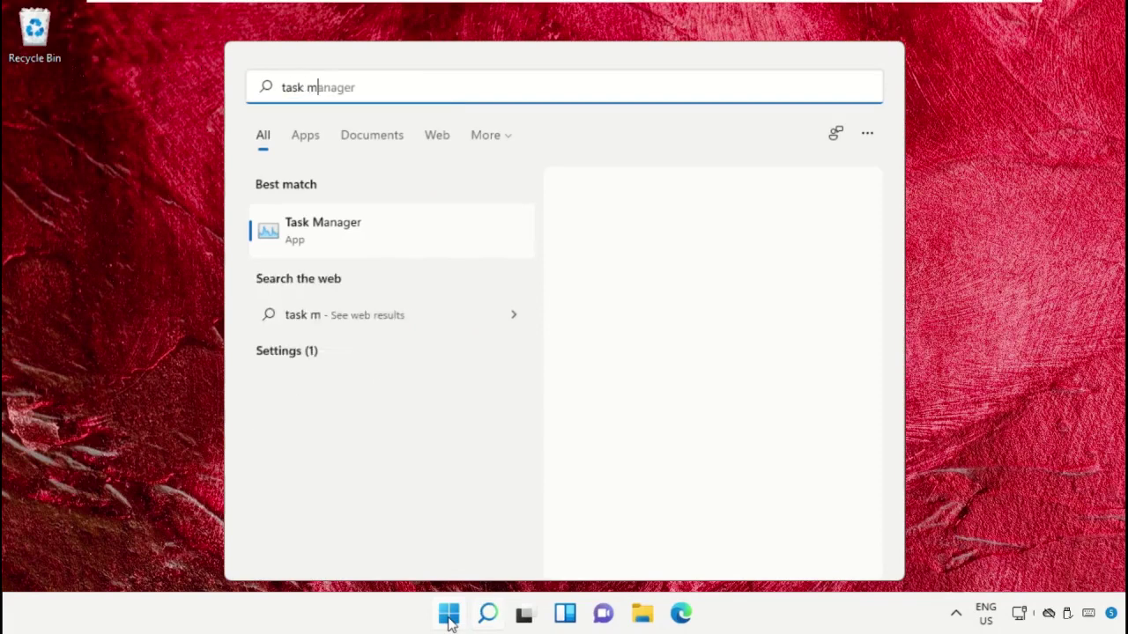
{"action": "left_click", "coordinate": [343, 231]}
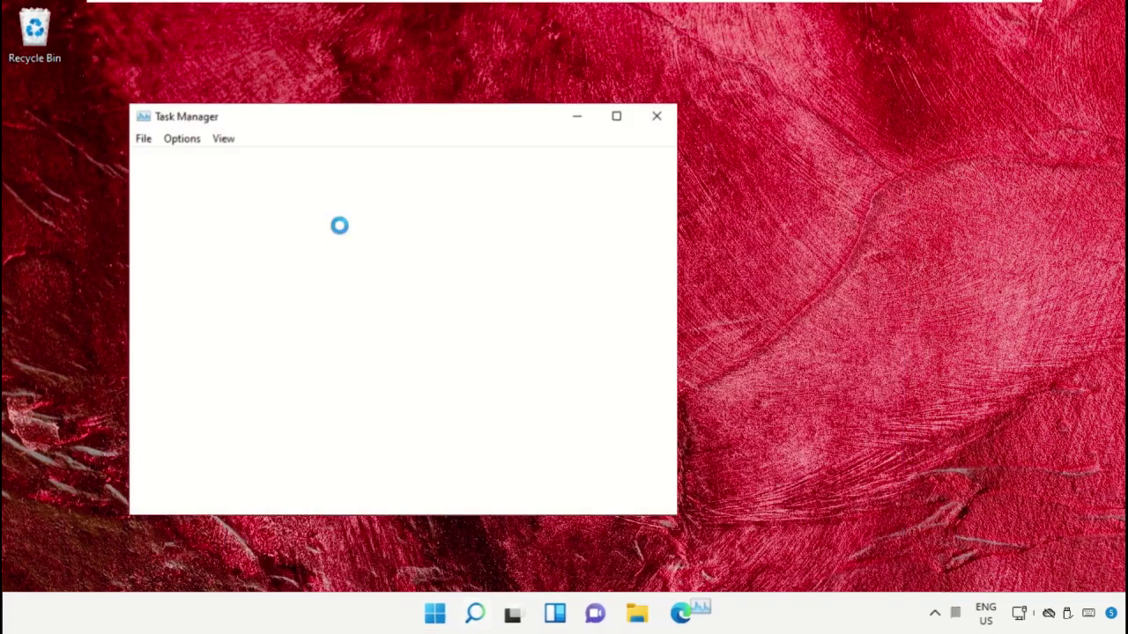
{"action": "left_click", "coordinate": [143, 141]}
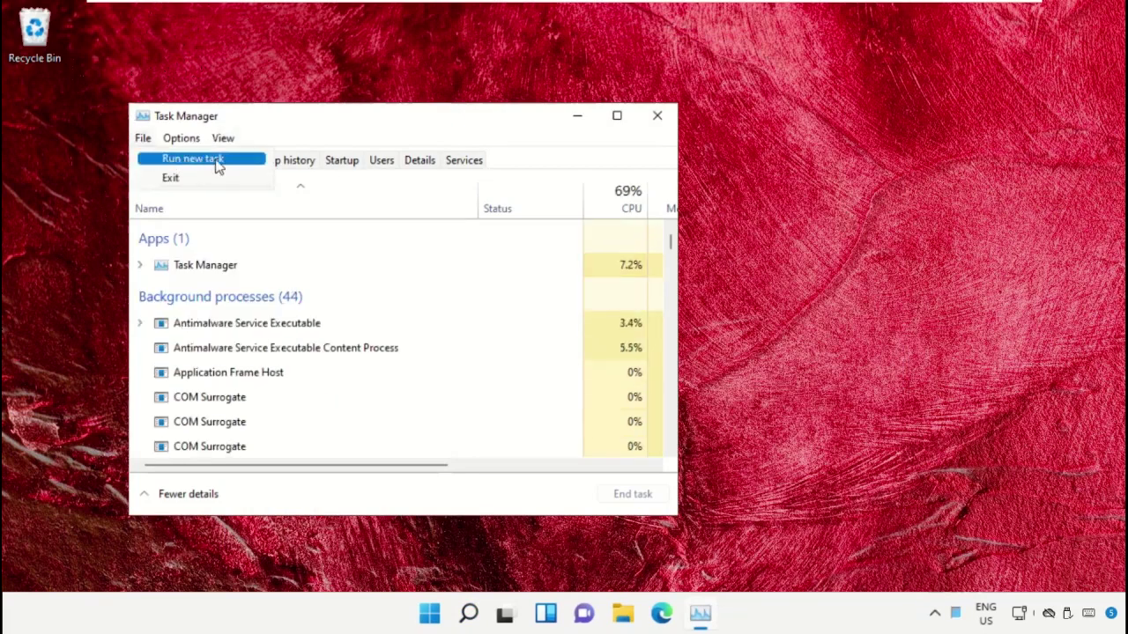
{"action": "left_click", "coordinate": [244, 165]}
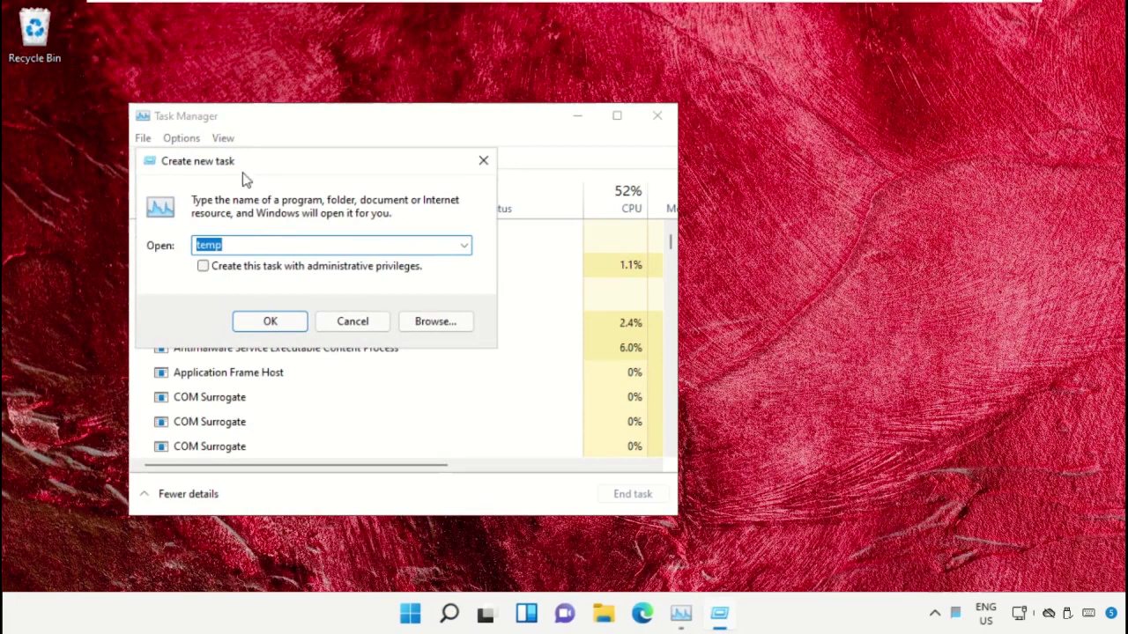
Browse through This PC and Local Disk (C:) into the Windows folder
{"action": "left_click", "coordinate": [430, 324]}
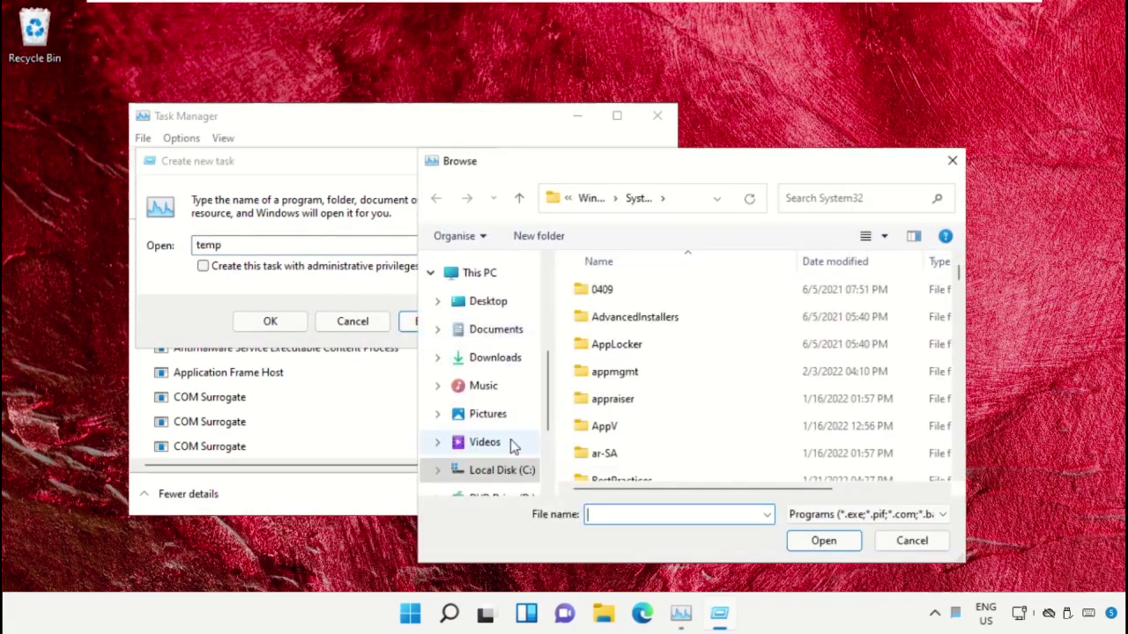
{"action": "scroll", "coordinate": [486, 476], "scroll_direction": "down", "scroll_amount": 1}
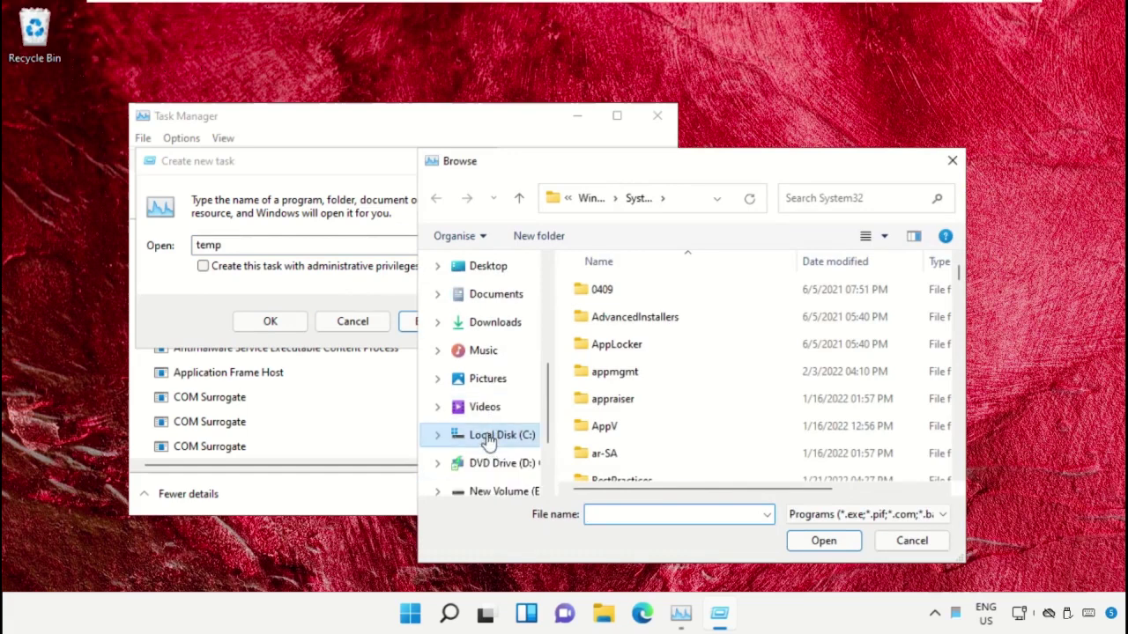
{"action": "left_click", "coordinate": [490, 437]}
{"action": "scroll", "coordinate": [489, 317], "scroll_direction": "up", "scroll_amount": 2}
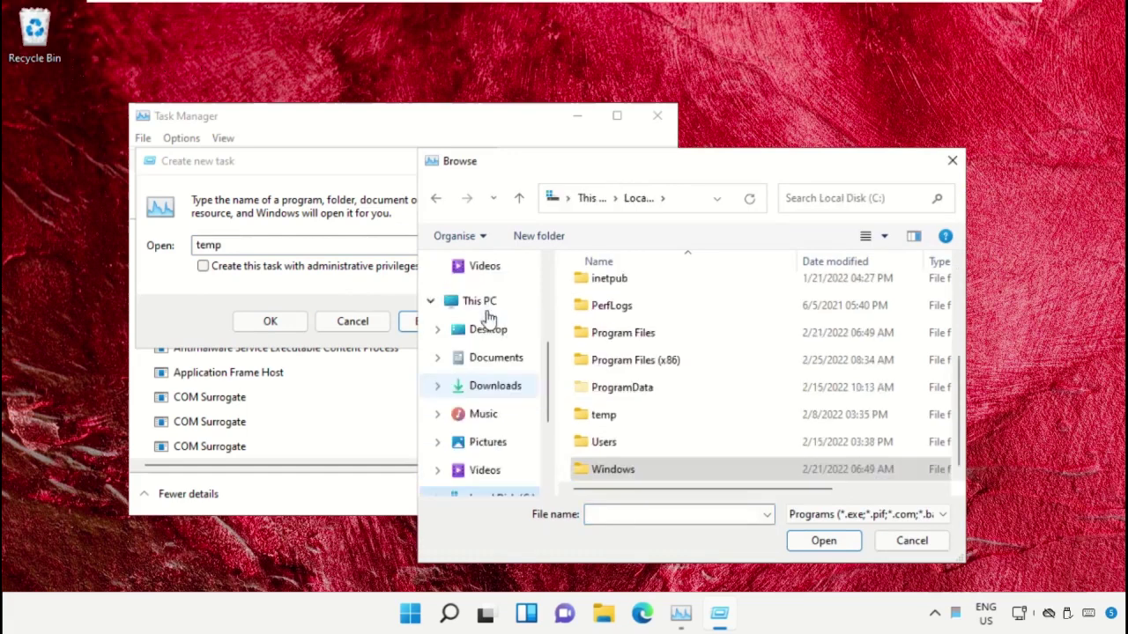
{"action": "left_click", "coordinate": [480, 301]}
{"action": "scroll", "coordinate": [652, 370], "scroll_direction": "down", "scroll_amount": 2}
{"action": "scroll", "coordinate": [667, 374], "scroll_direction": "up", "scroll_amount": 2}
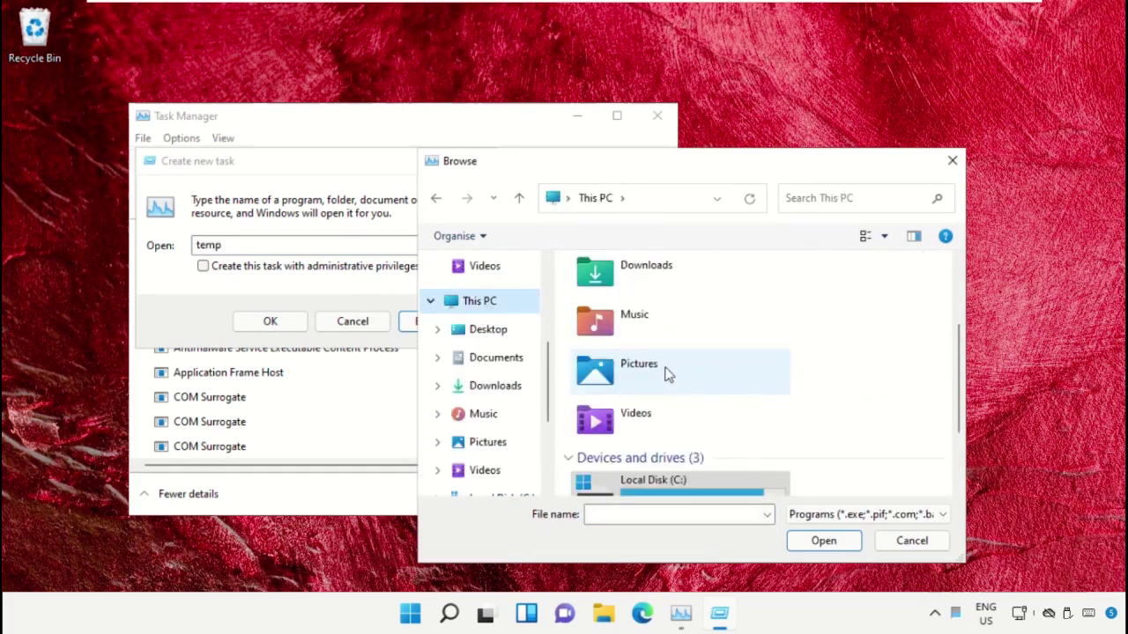
{"action": "scroll", "coordinate": [685, 458], "scroll_direction": "down", "scroll_amount": 2}
{"action": "double_click", "coordinate": [700, 375]}
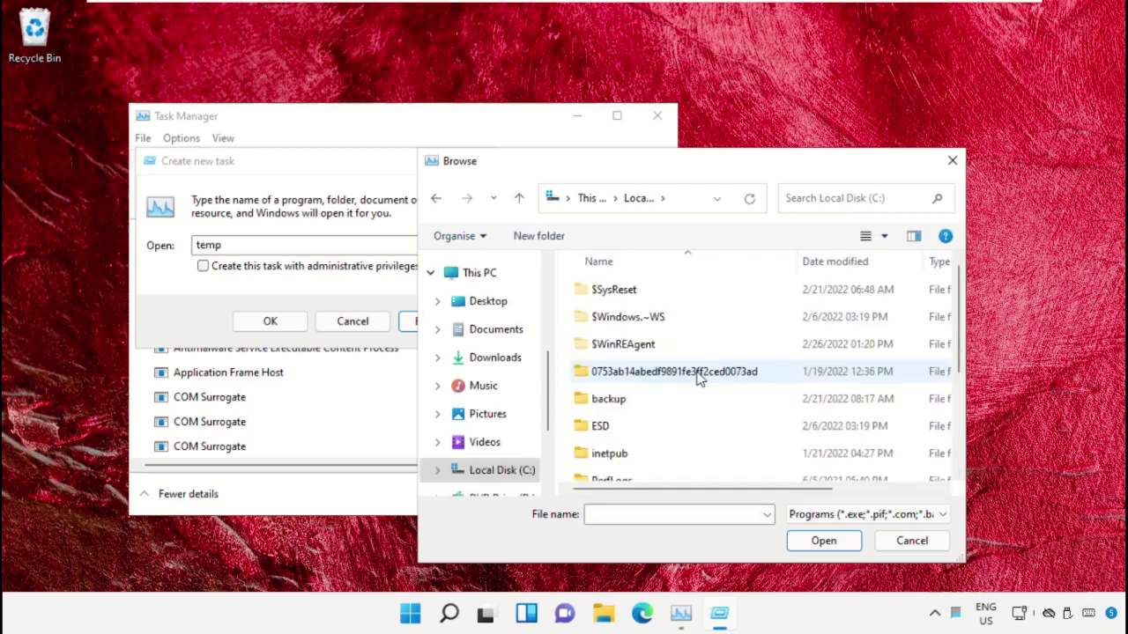
{"action": "scroll", "coordinate": [662, 334], "scroll_direction": "down", "scroll_amount": 2}
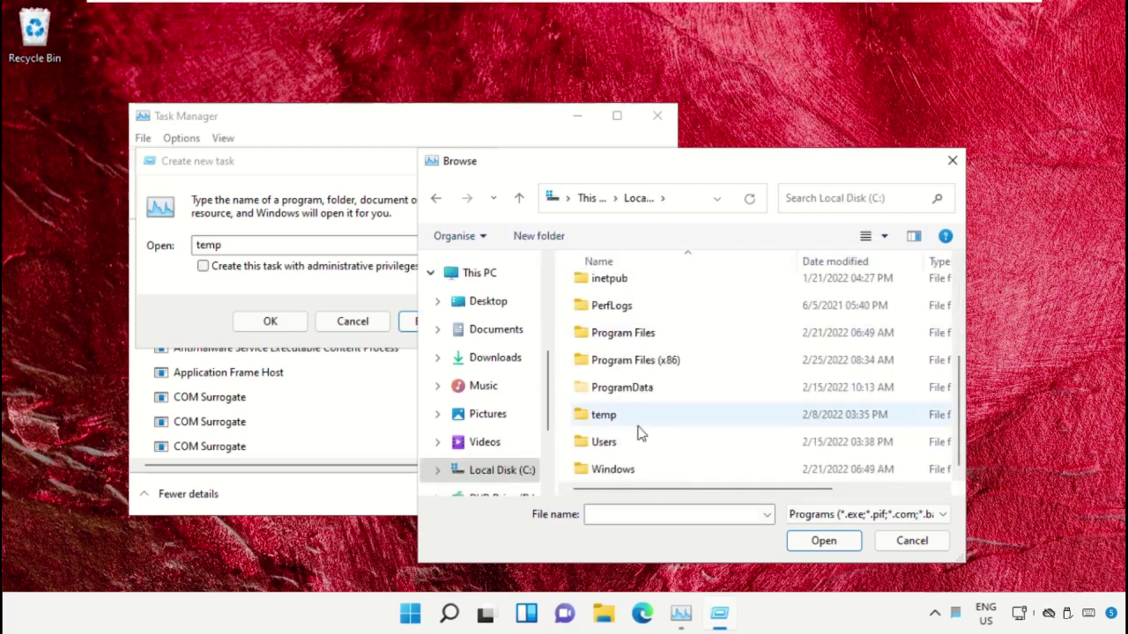
{"action": "double_click", "coordinate": [620, 469]}
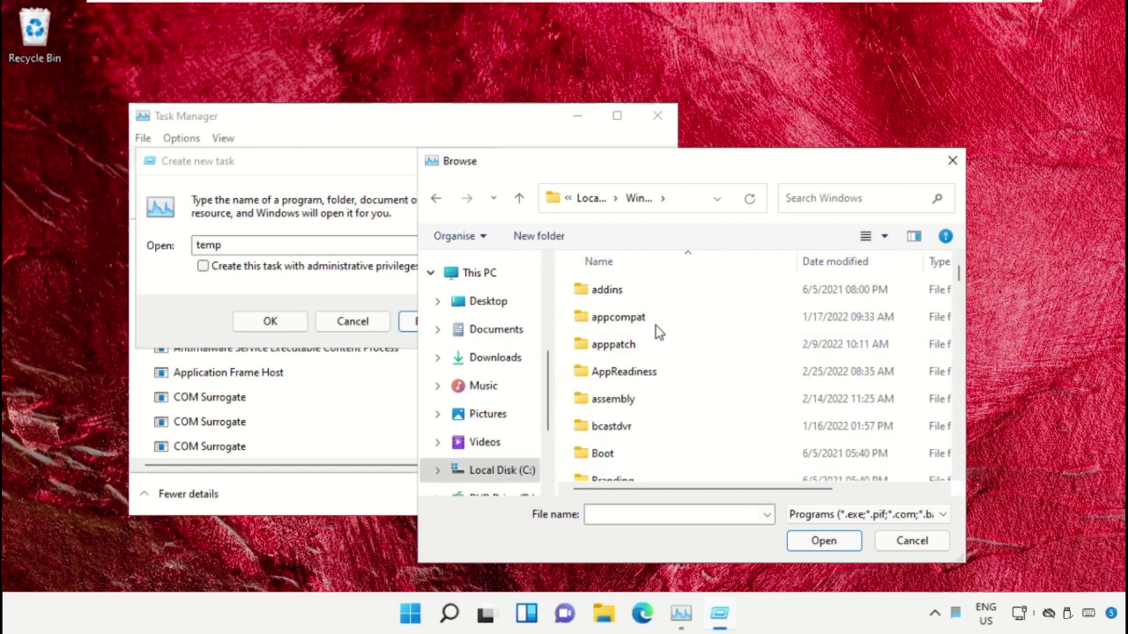
Open System32 and enter cmd as the file to run
{"action": "scroll", "coordinate": [657, 329], "scroll_direction": "down", "scroll_amount": 3}
{"action": "scroll", "coordinate": [659, 352], "scroll_direction": "down", "scroll_amount": 15}
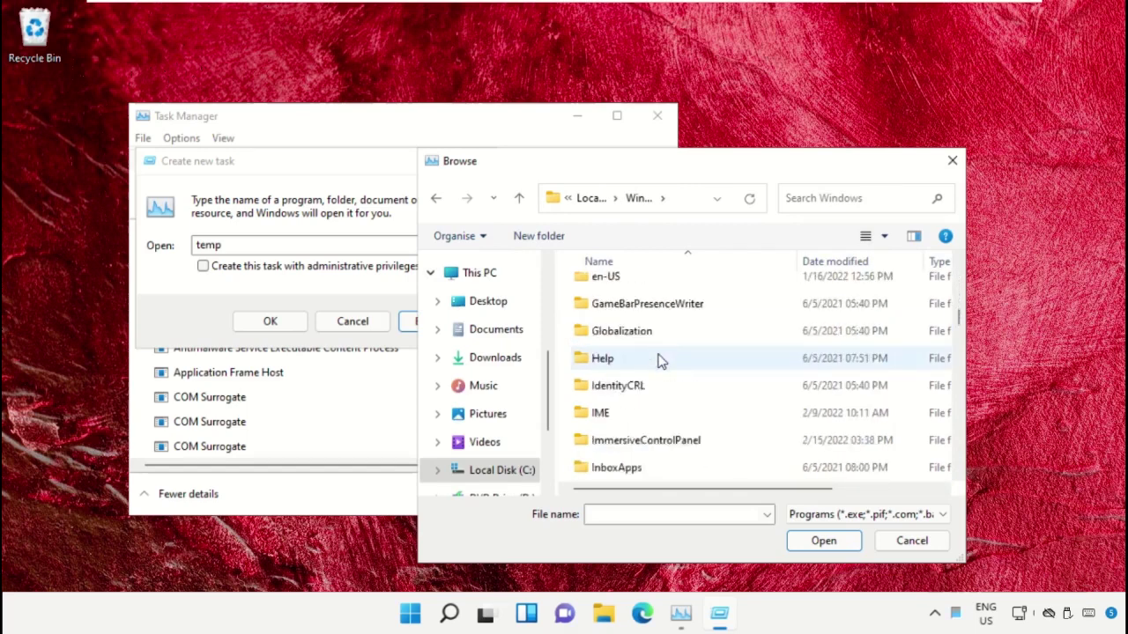
{"action": "scroll", "coordinate": [652, 423], "scroll_direction": "down", "scroll_amount": 5}
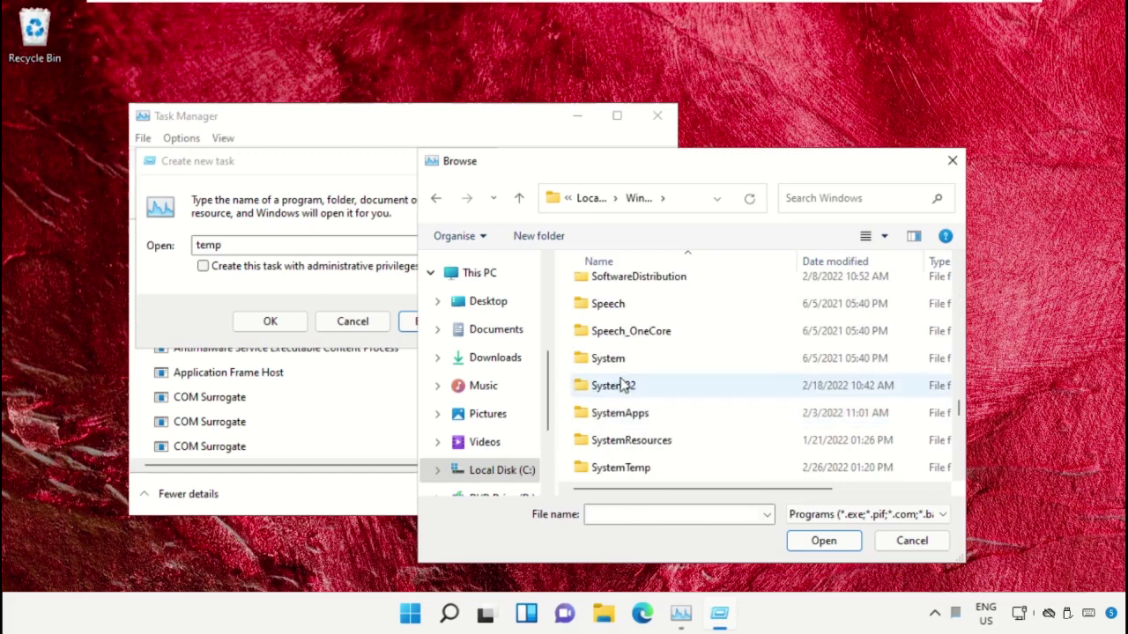
{"action": "double_click", "coordinate": [621, 385]}
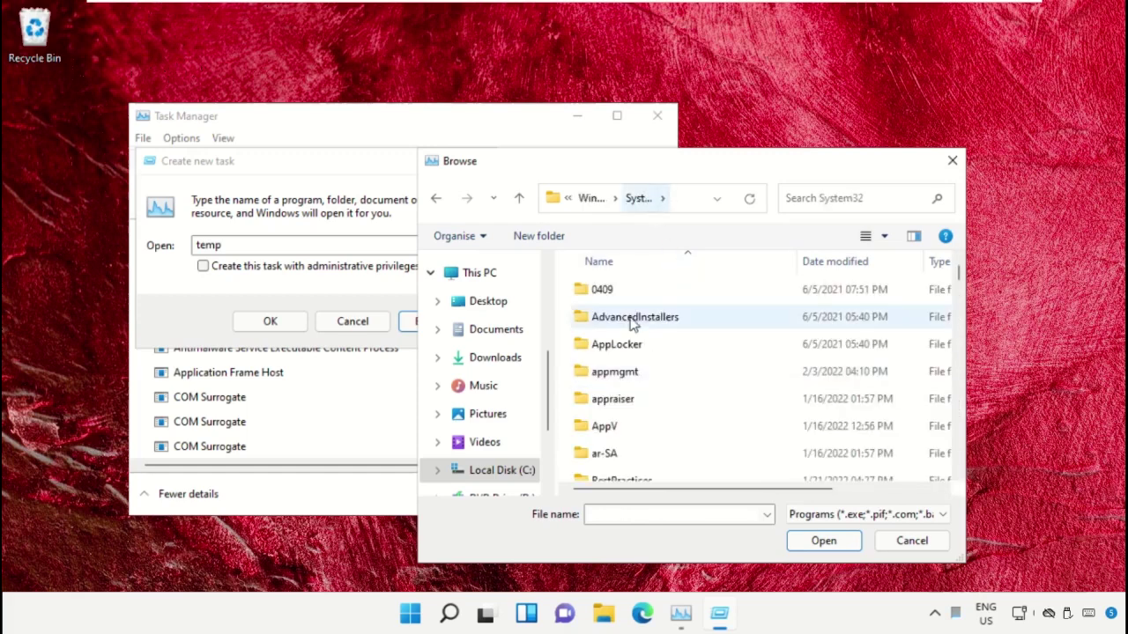
{"action": "scroll", "coordinate": [668, 395], "scroll_direction": "down", "scroll_amount": 2}
{"action": "scroll", "coordinate": [664, 393], "scroll_direction": "down", "scroll_amount": 9}
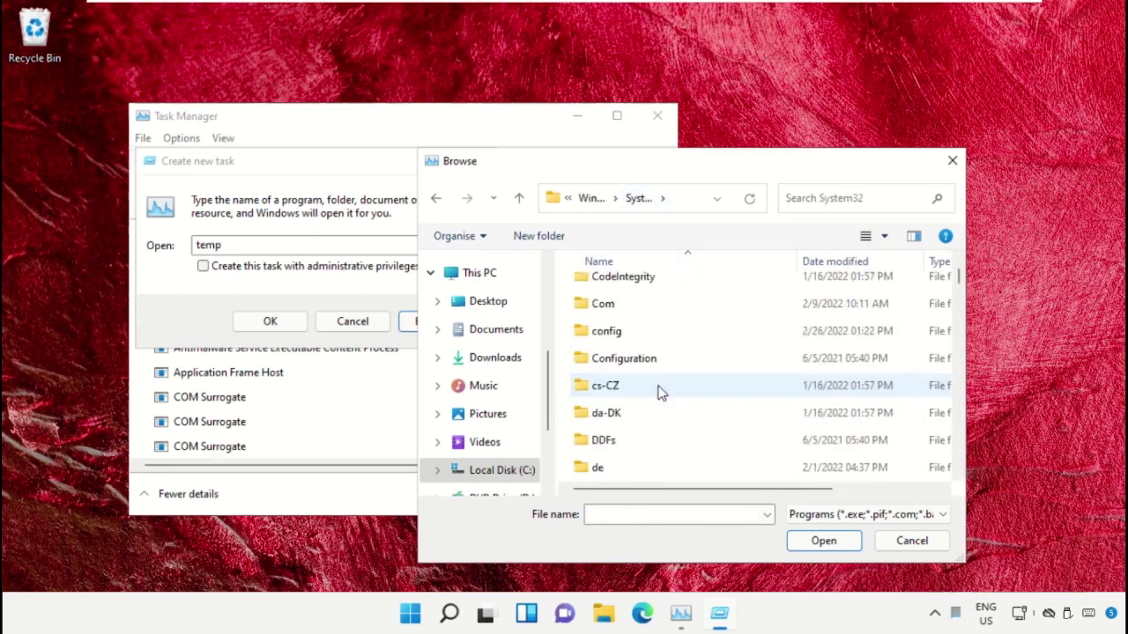
{"action": "scroll", "coordinate": [662, 385], "scroll_direction": "down", "scroll_amount": 3}
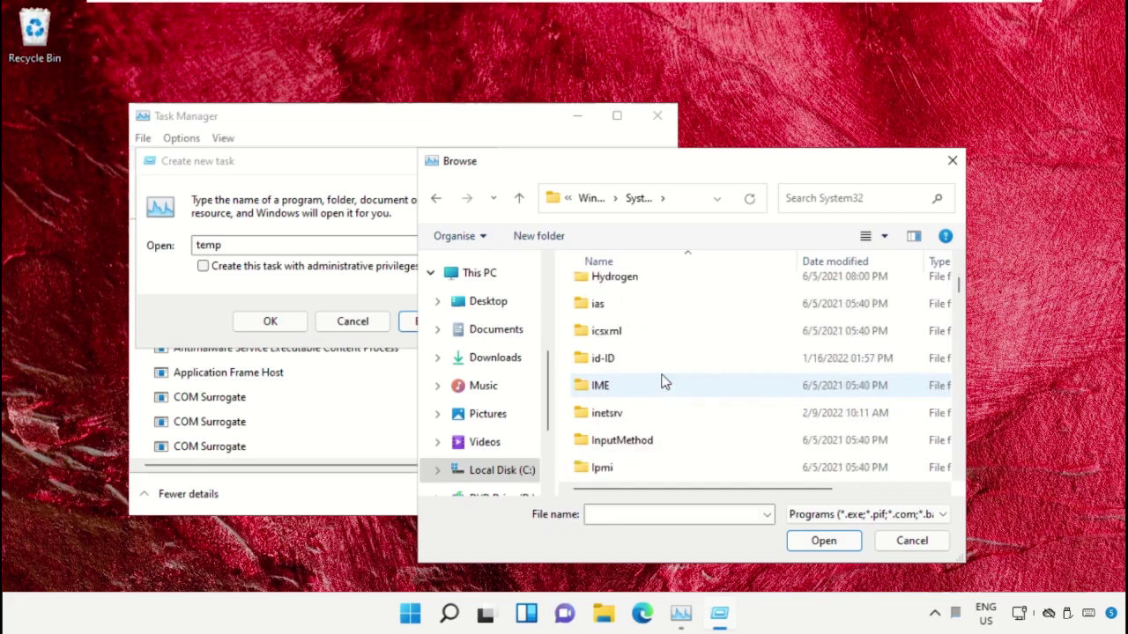
{"action": "type", "text": "cmd.exe"}
{"action": "scroll", "coordinate": [664, 380], "scroll_direction": "up", "scroll_amount": 1}
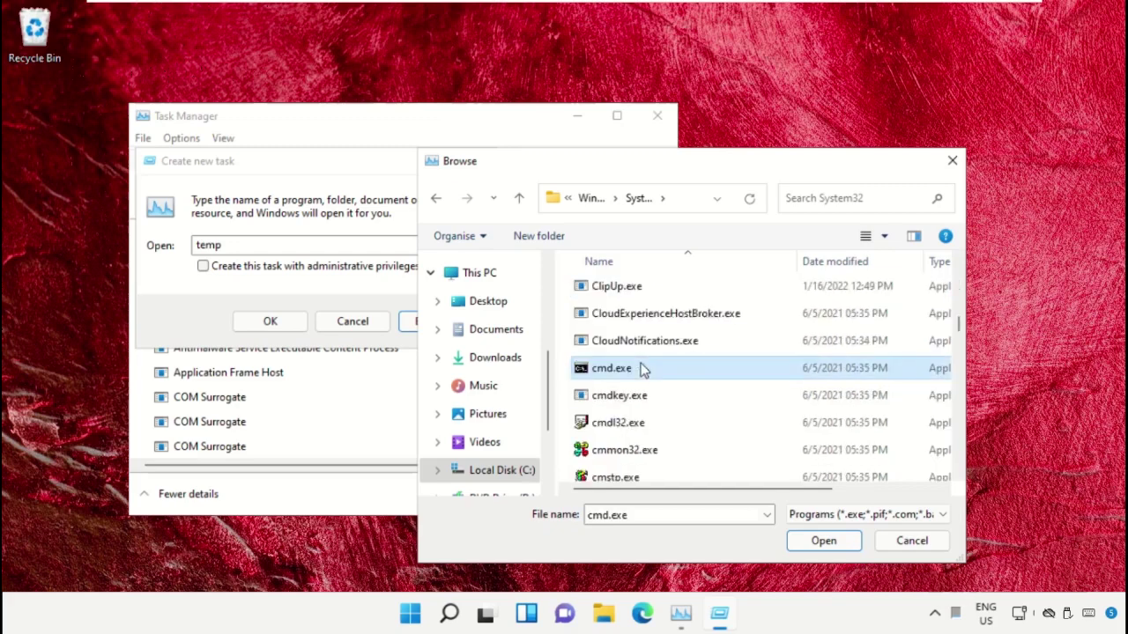
Launch cmd.exe with administrative privileges and minimise Task Manager
{"action": "left_click", "coordinate": [809, 547]}
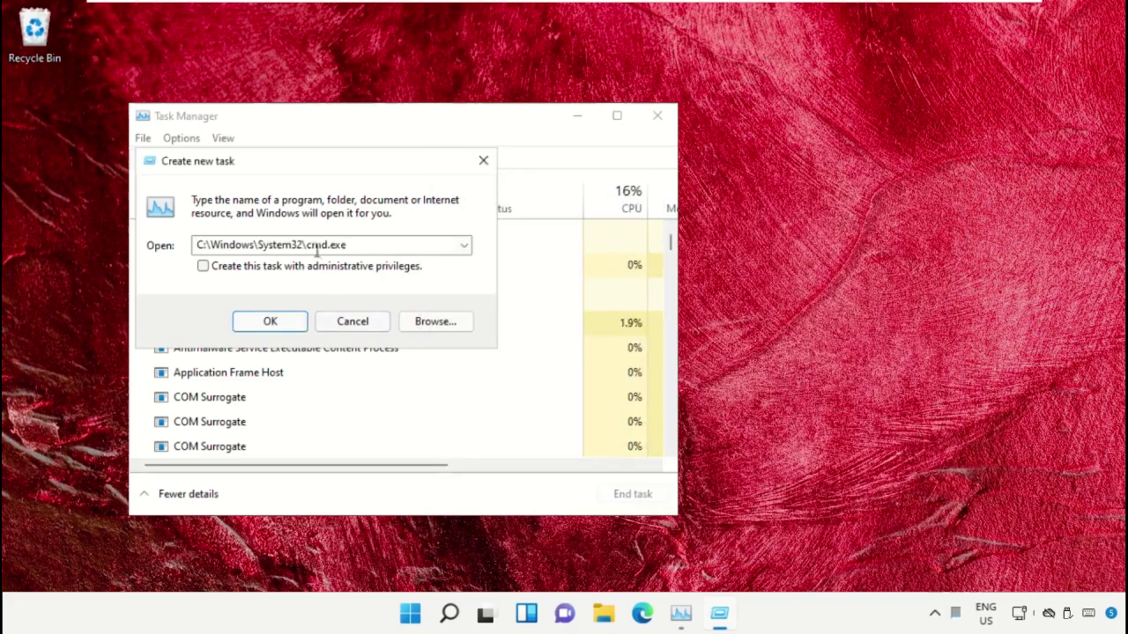
{"action": "left_click", "coordinate": [202, 267]}
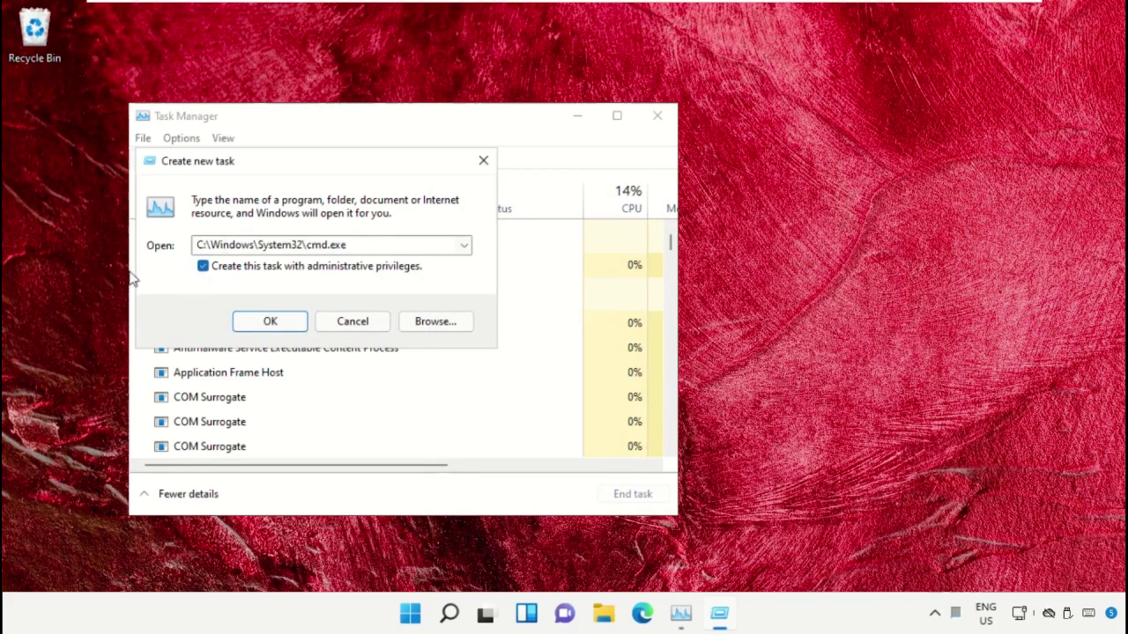
{"action": "left_click", "coordinate": [271, 322]}
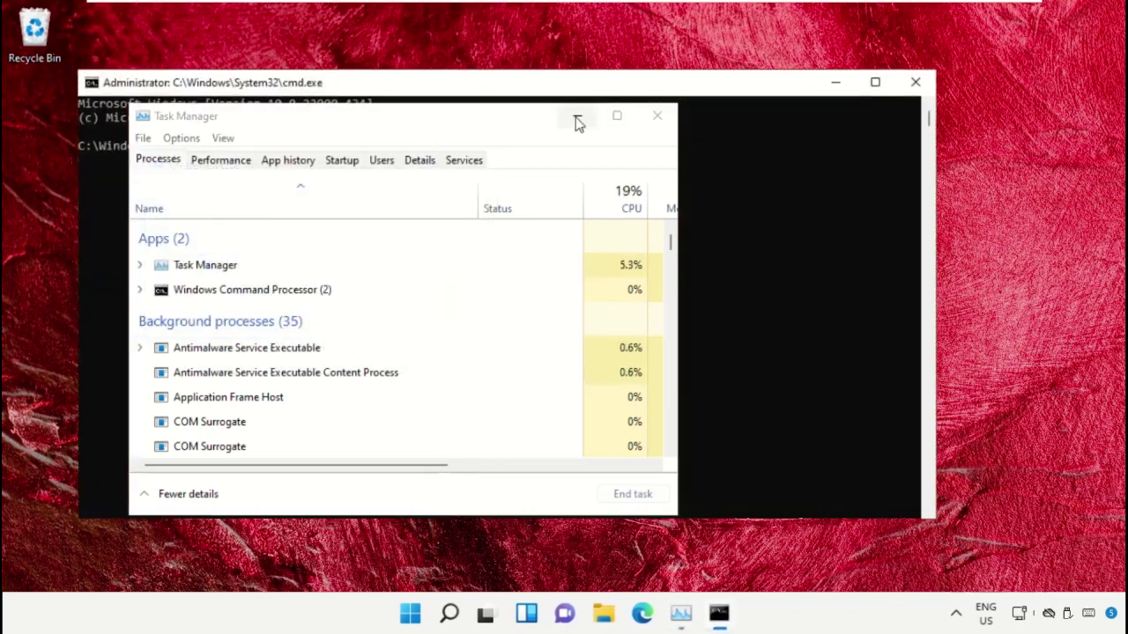
{"action": "left_click", "coordinate": [577, 119]}
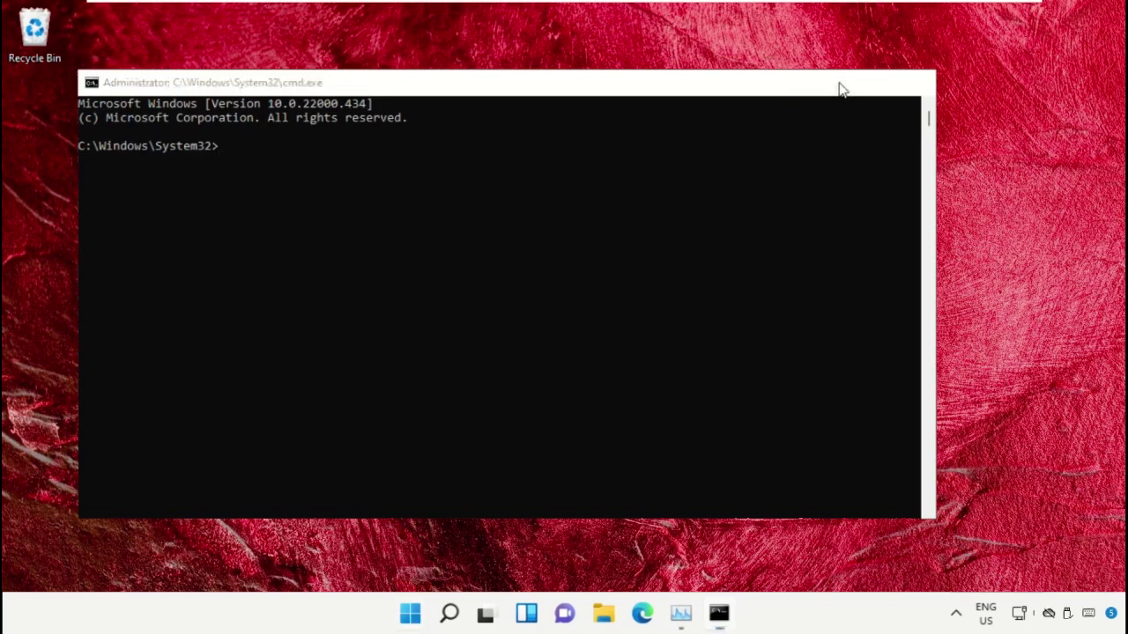
Minimise Command Prompt and launch Google Chrome from Start search
{"action": "left_click", "coordinate": [838, 84]}
{"action": "left_click", "coordinate": [412, 614]}
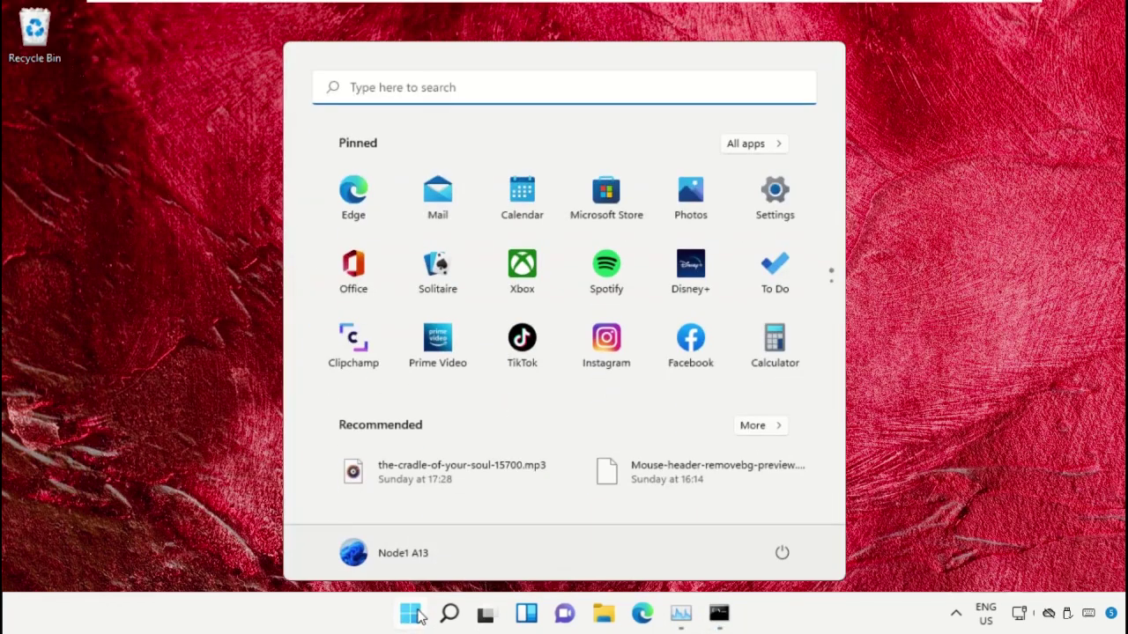
{"action": "type", "text": "Chrome"}
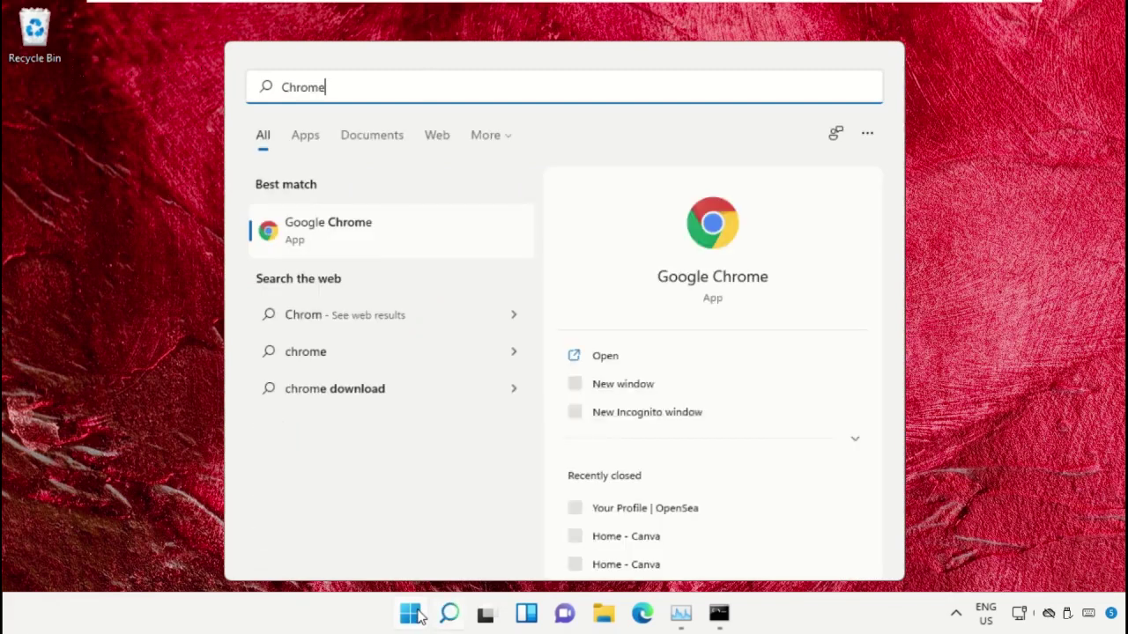
{"action": "left_click", "coordinate": [353, 231]}
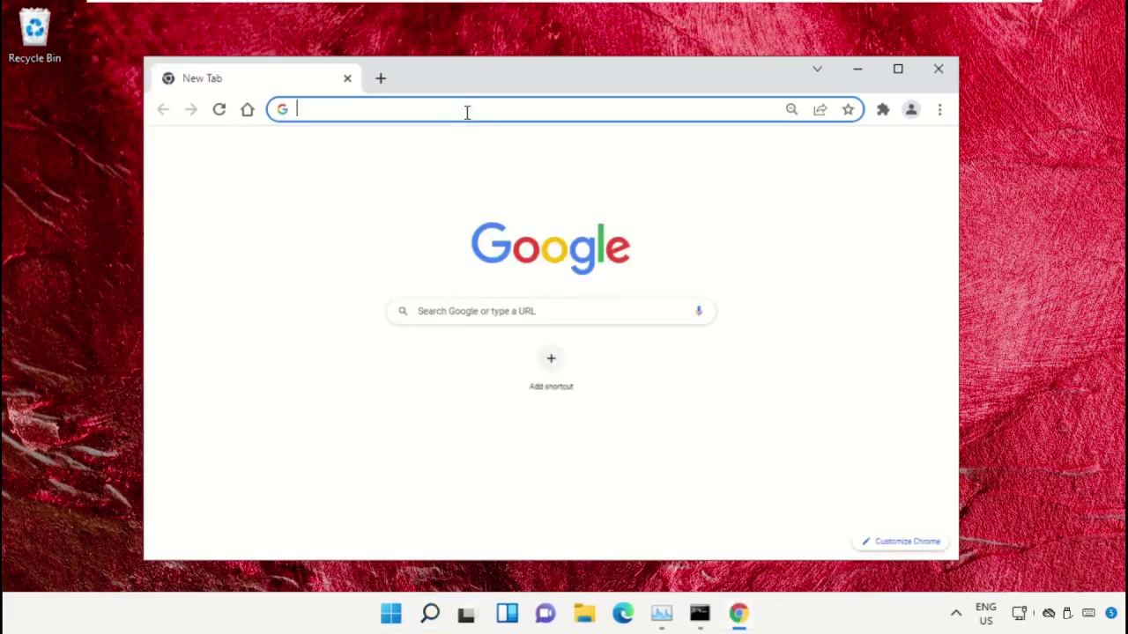
Go to google.com and search for 'hows.tech windows commands'
{"action": "type", "text": "google.com"}
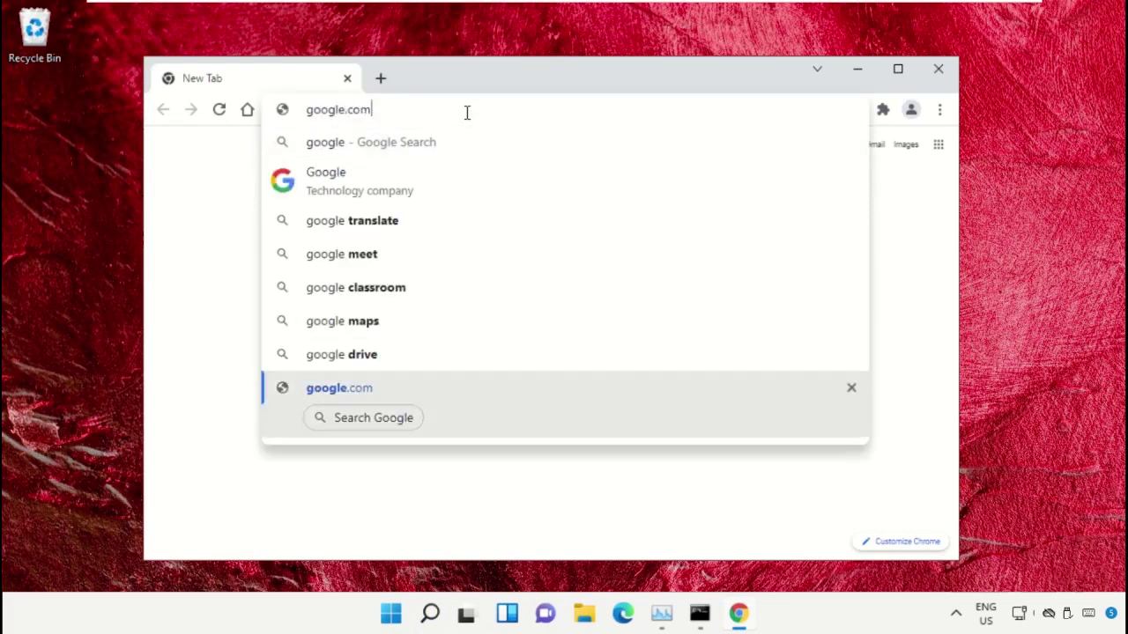
{"action": "key", "text": "Return"}
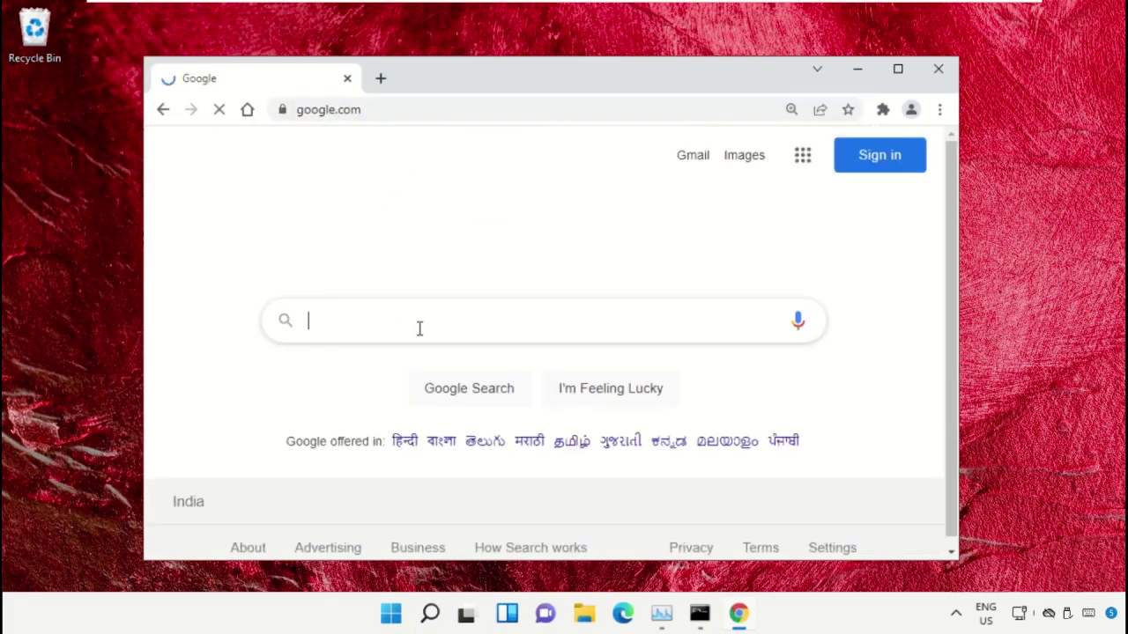
{"action": "type", "text": "ho"}
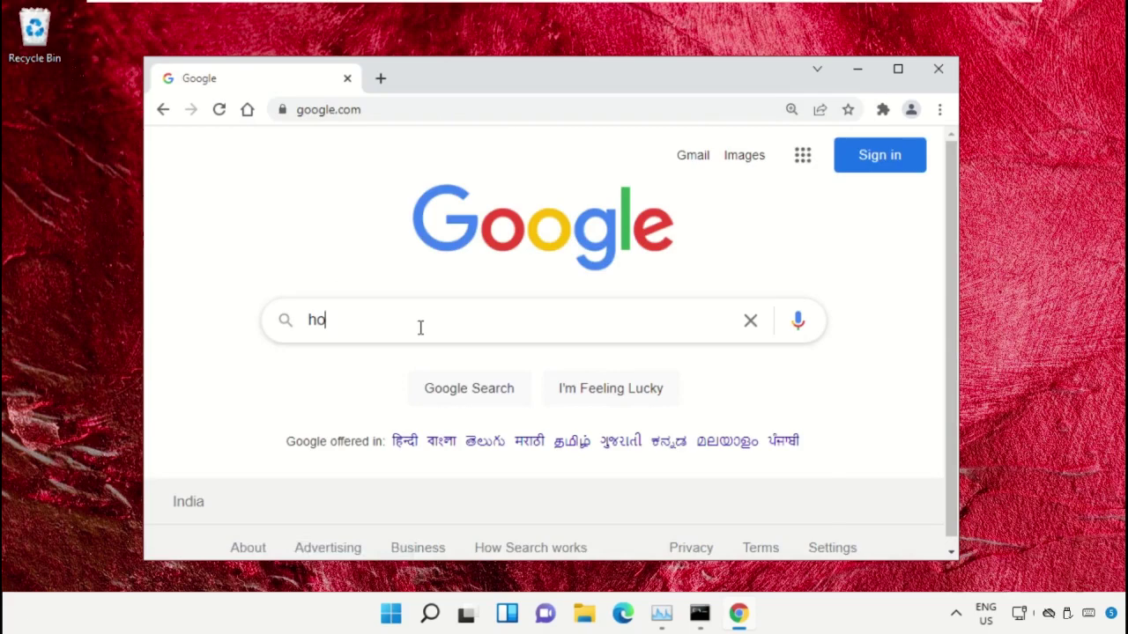
{"action": "type", "text": "ws.tech"}
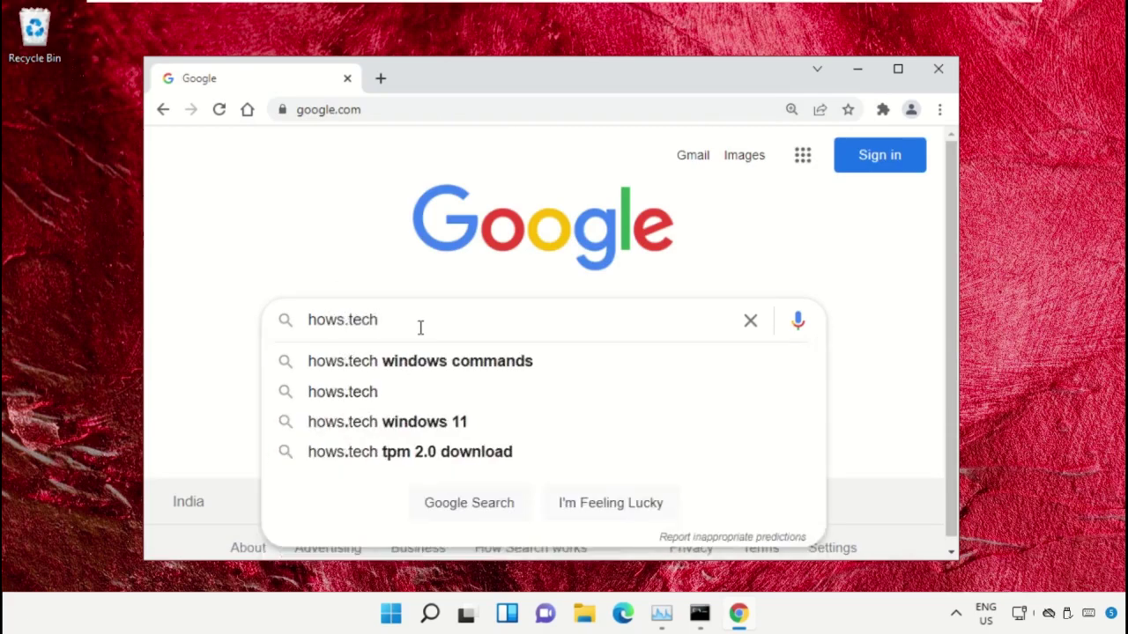
{"action": "key", "text": "Down"}
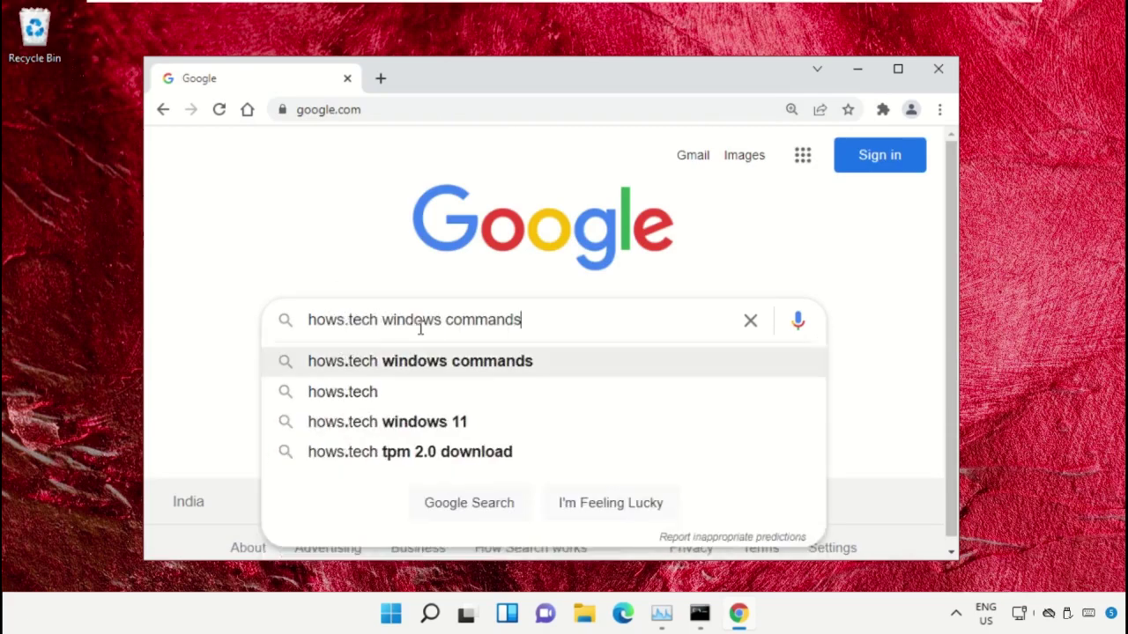
{"action": "left_click", "coordinate": [577, 361]}
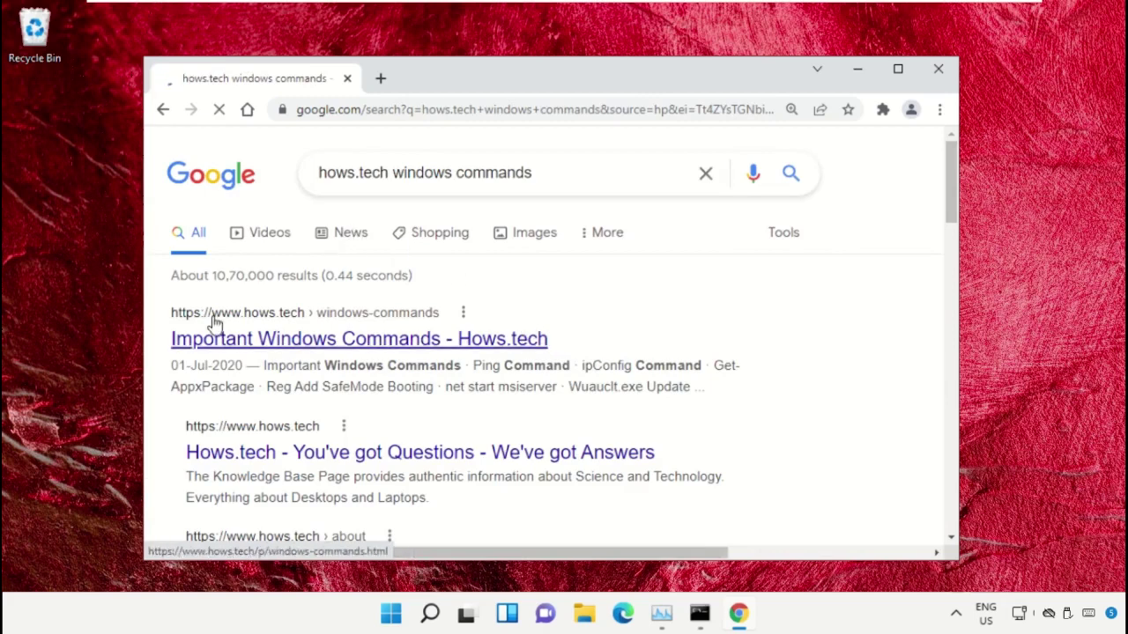
Open the Important Windows Commands - Hows.tech page and scroll down to Command 12
{"action": "left_click", "coordinate": [272, 342]}
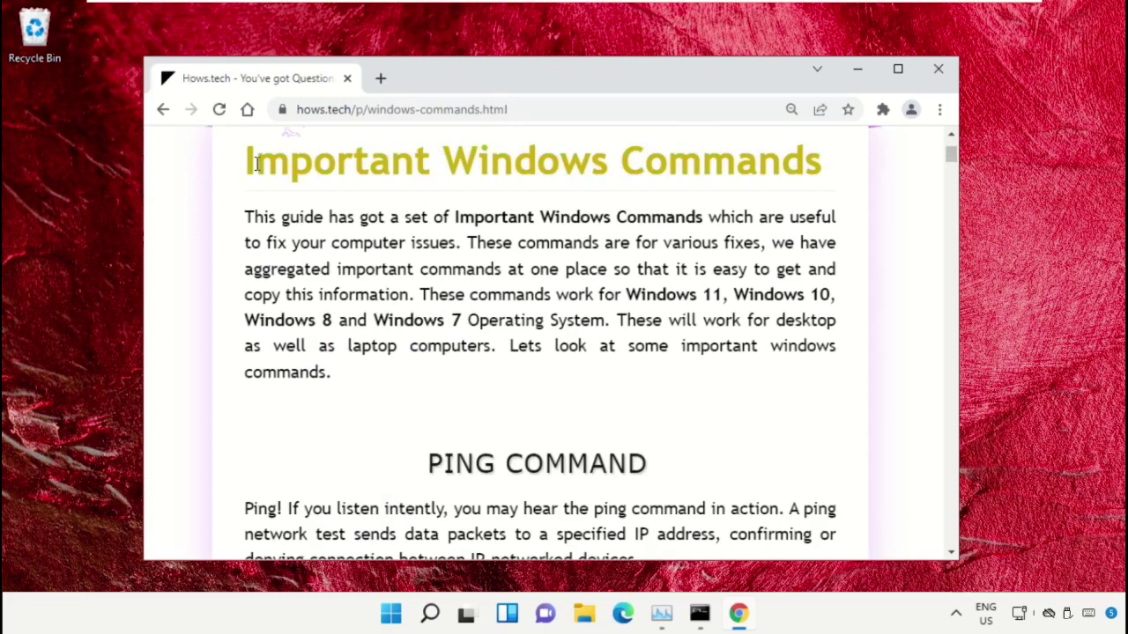
{"action": "left_click_drag", "start_coordinate": [812, 167], "coordinate": [232, 179]}
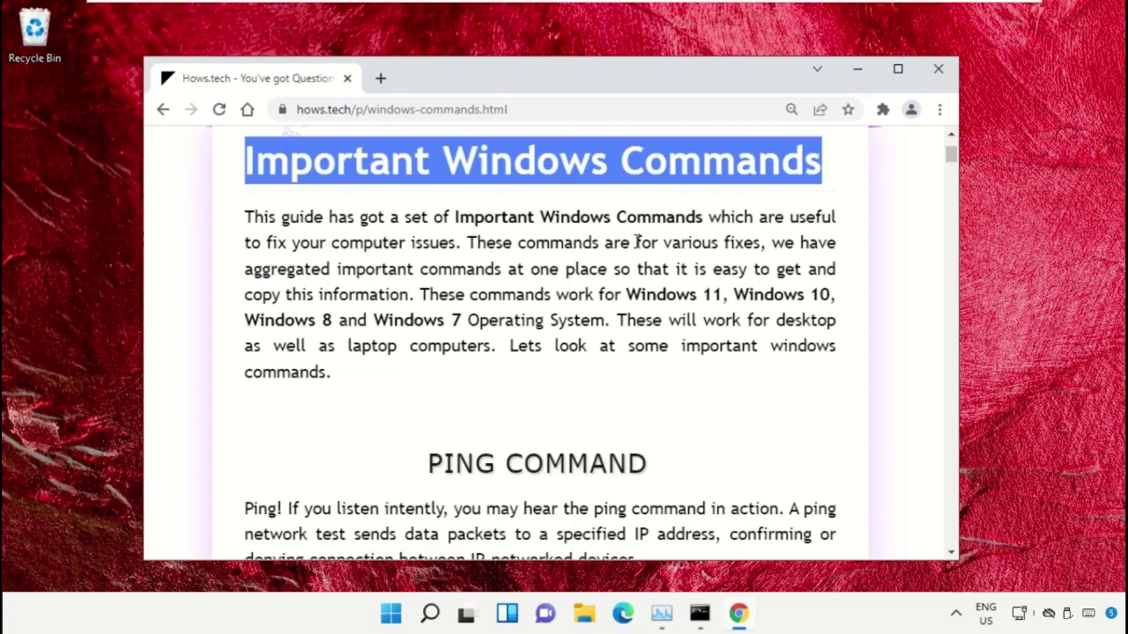
{"action": "left_click", "coordinate": [629, 258]}
{"action": "scroll", "coordinate": [620, 269], "scroll_direction": "down", "scroll_amount": 7}
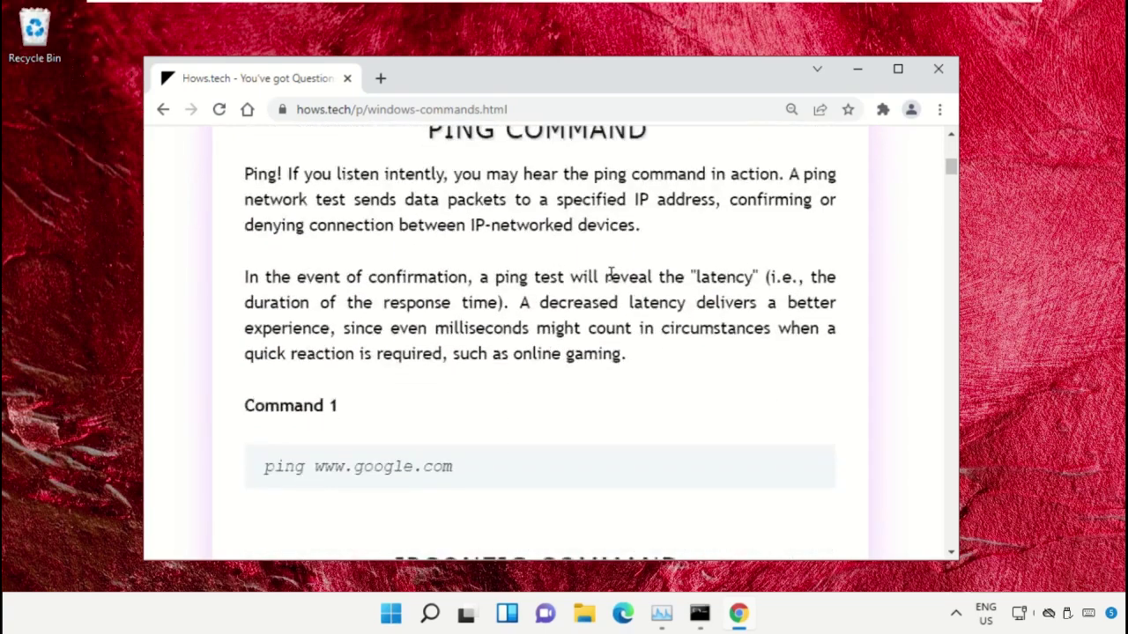
{"action": "scroll", "coordinate": [521, 280], "scroll_direction": "down", "scroll_amount": 9}
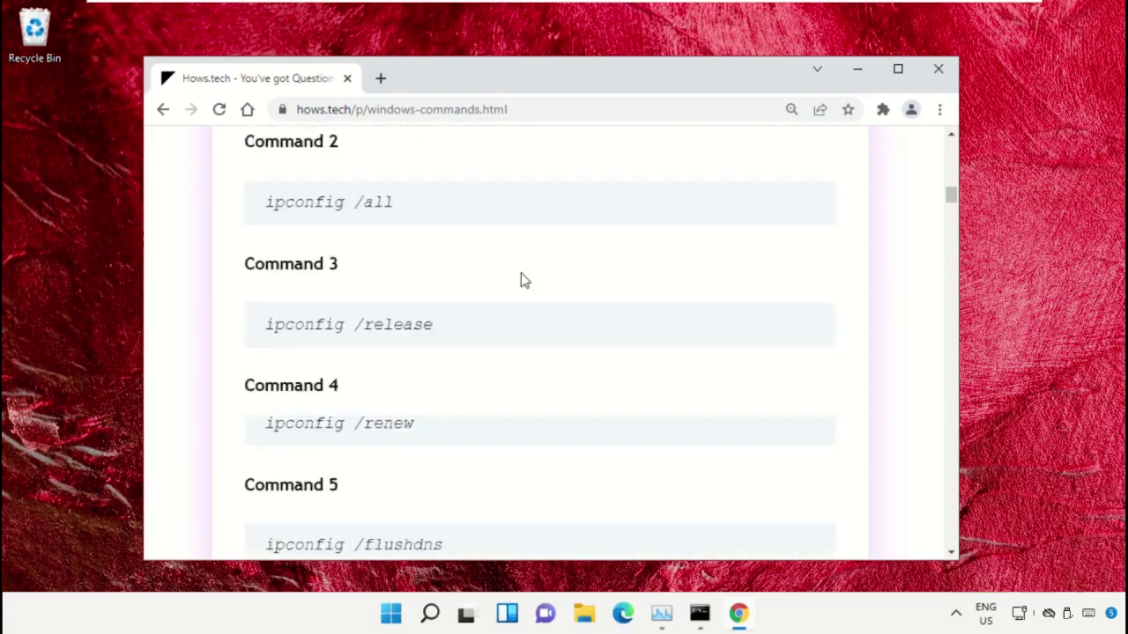
{"action": "scroll", "coordinate": [521, 280], "scroll_direction": "down", "scroll_amount": 10}
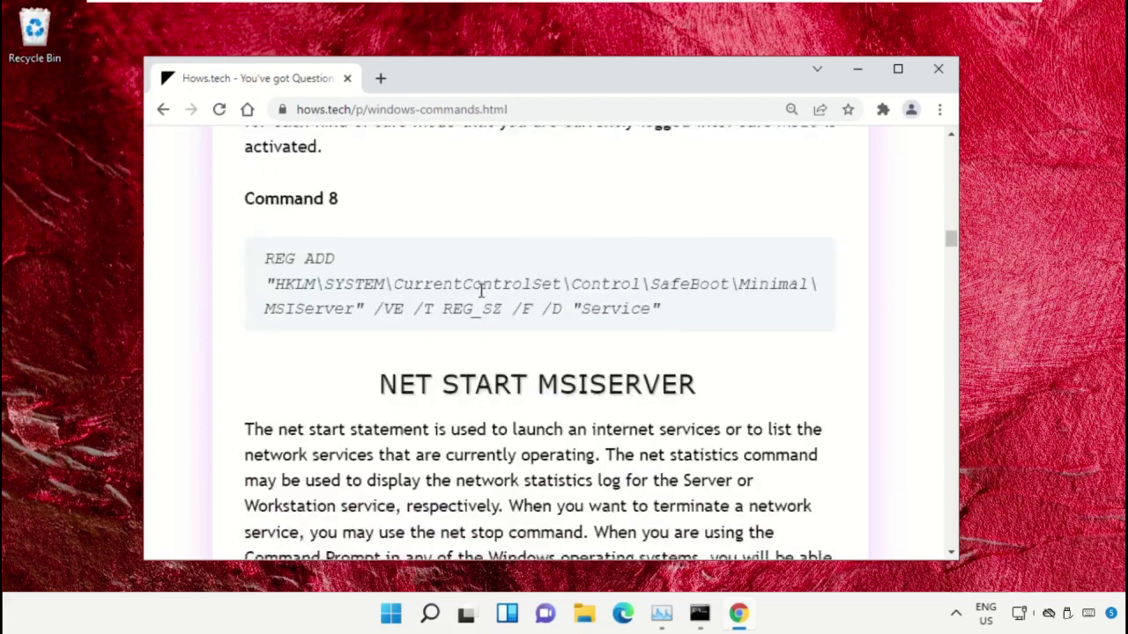
{"action": "scroll", "coordinate": [478, 295], "scroll_direction": "down", "scroll_amount": 10}
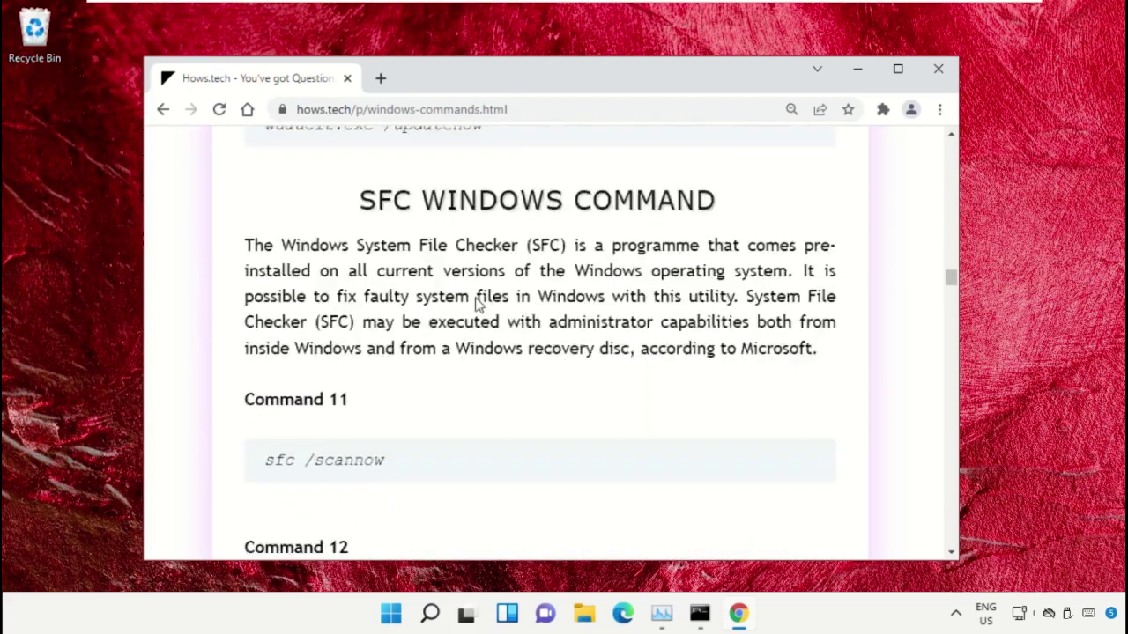
{"action": "scroll", "coordinate": [370, 310], "scroll_direction": "down", "scroll_amount": 1}
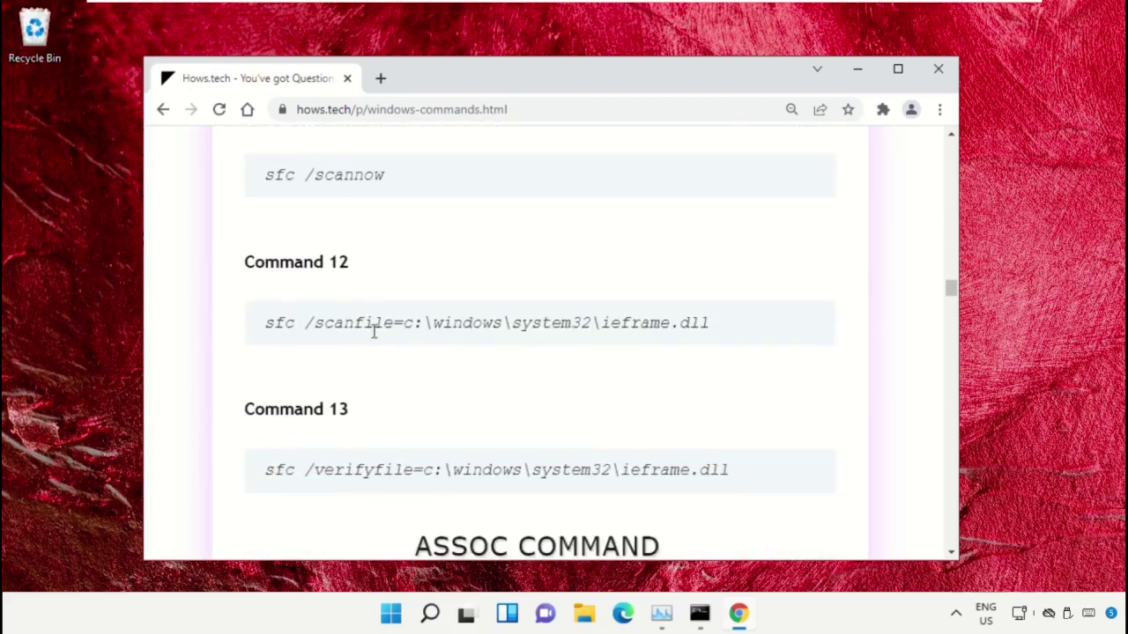
Copy the Command 12 sfc /scanfile line
{"action": "triple_click", "coordinate": [386, 324]}
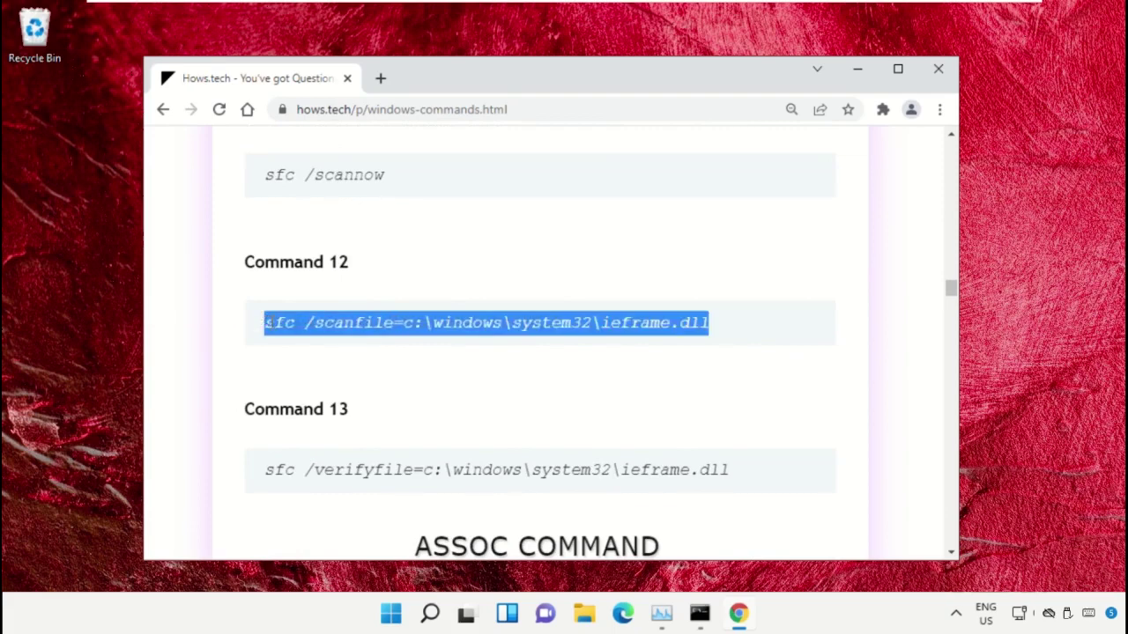
{"action": "left_click", "coordinate": [618, 345]}
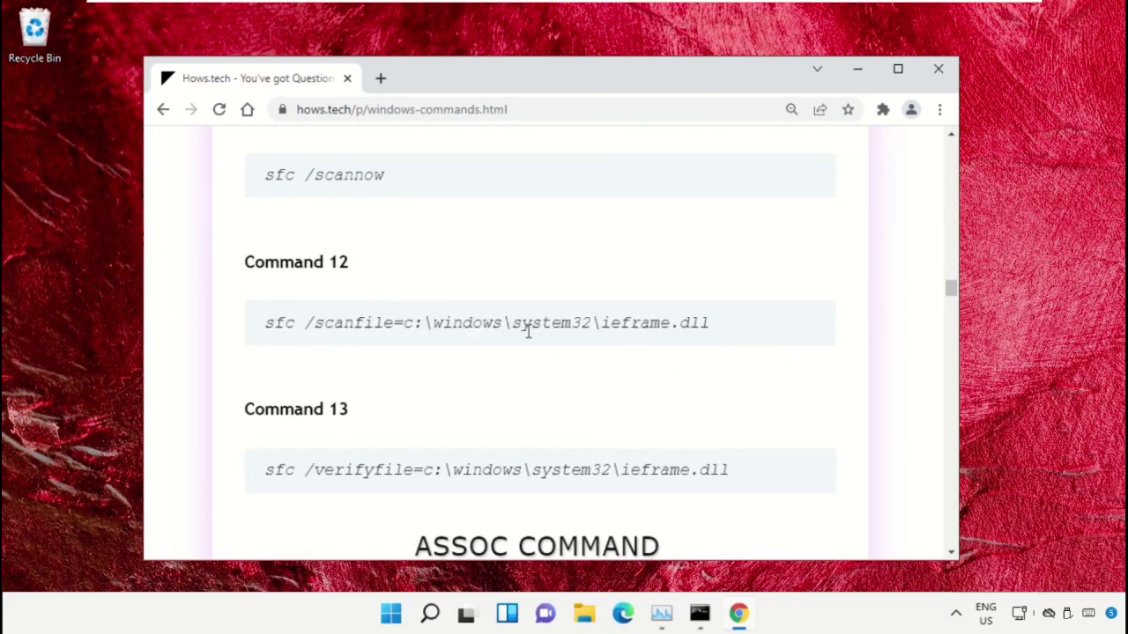
{"action": "triple_click", "coordinate": [448, 323]}
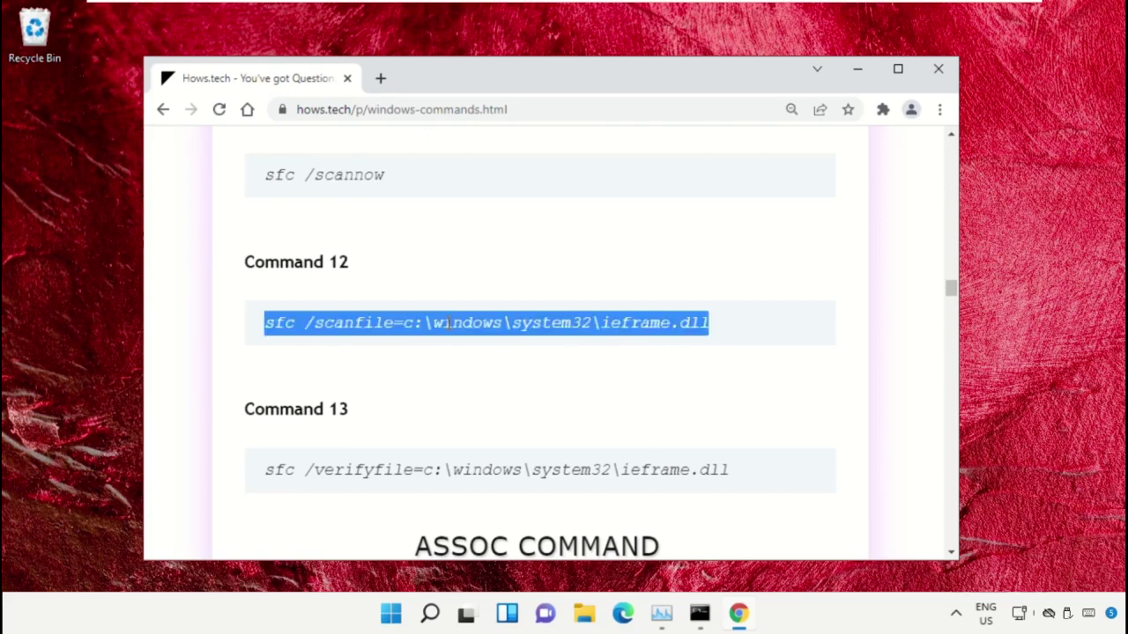
{"action": "right_click", "coordinate": [461, 327]}
{"action": "left_click", "coordinate": [492, 341]}
Run sfc /scanfile=c:\windows\system32\ieframe.dll in the admin Command Prompt
{"action": "left_click", "coordinate": [700, 614]}
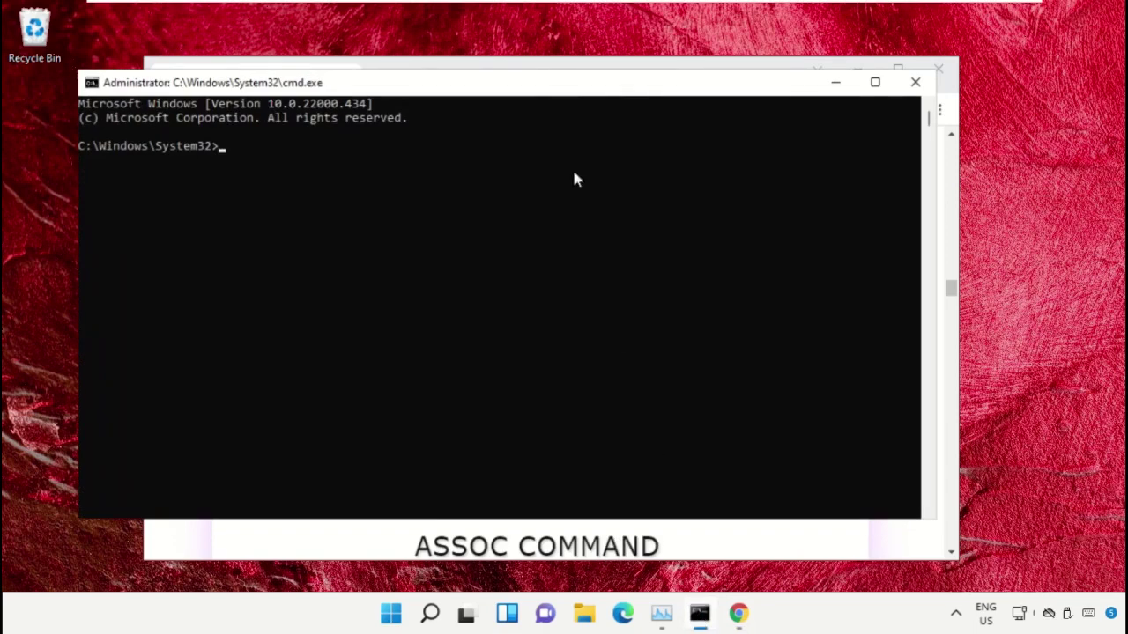
{"action": "left_click_drag", "start_coordinate": [527, 92], "coordinate": [577, 111]}
{"action": "type", "text": "sfc /scanfile=c:\\windows\\system32\\ieframe.dll"}
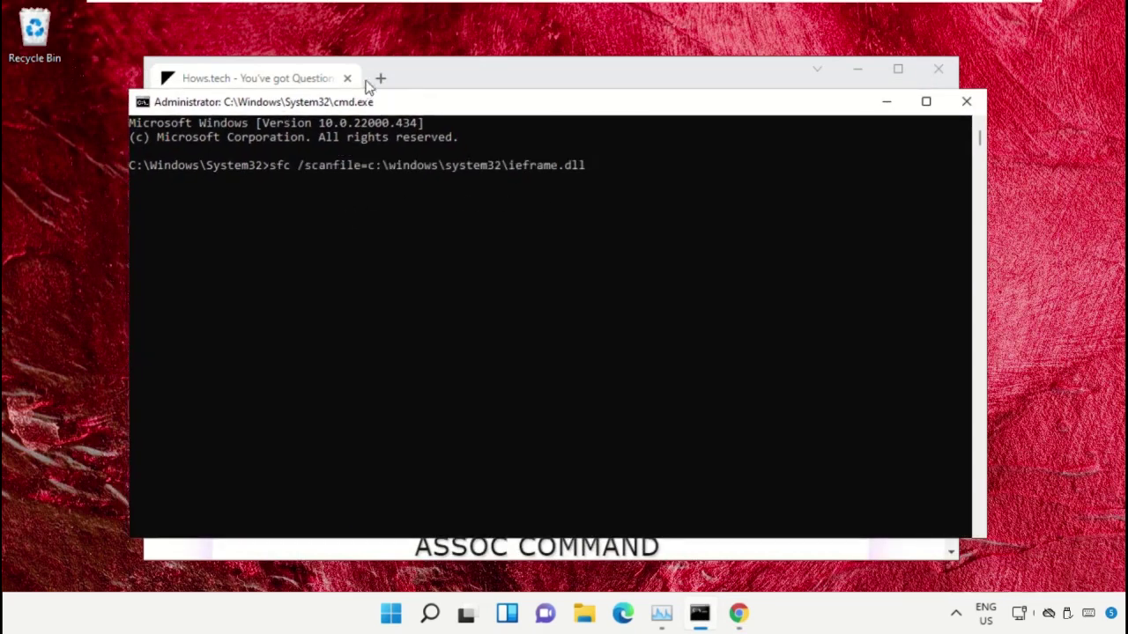
{"action": "key", "text": "Return"}
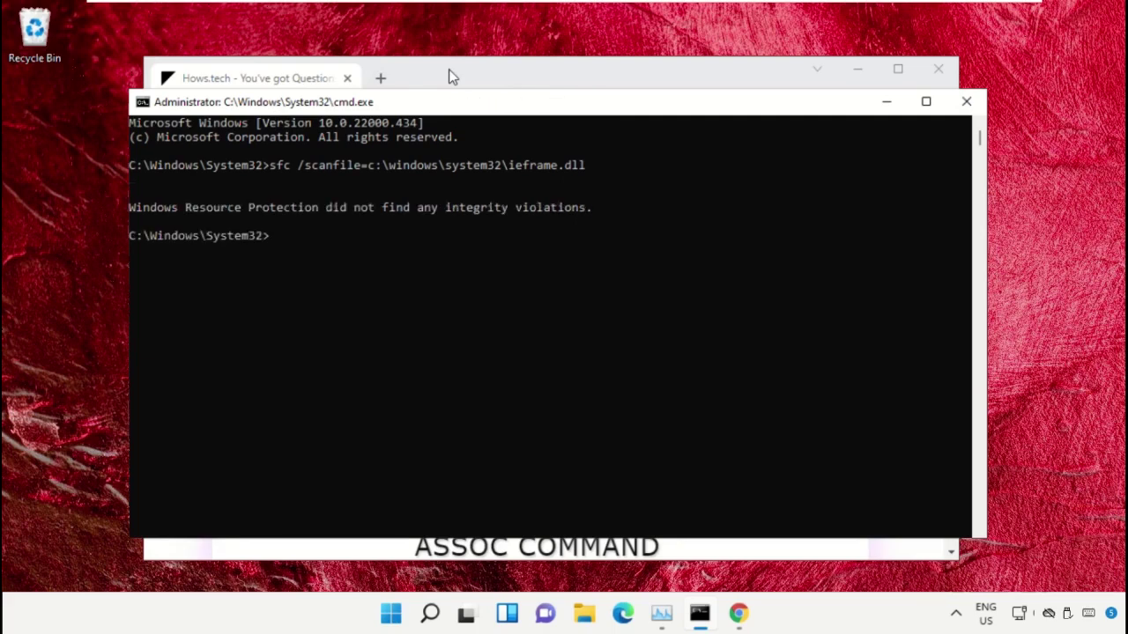
Copy the Command 13 verifyfile command from the hows.tech page
{"action": "left_click", "coordinate": [448, 77]}
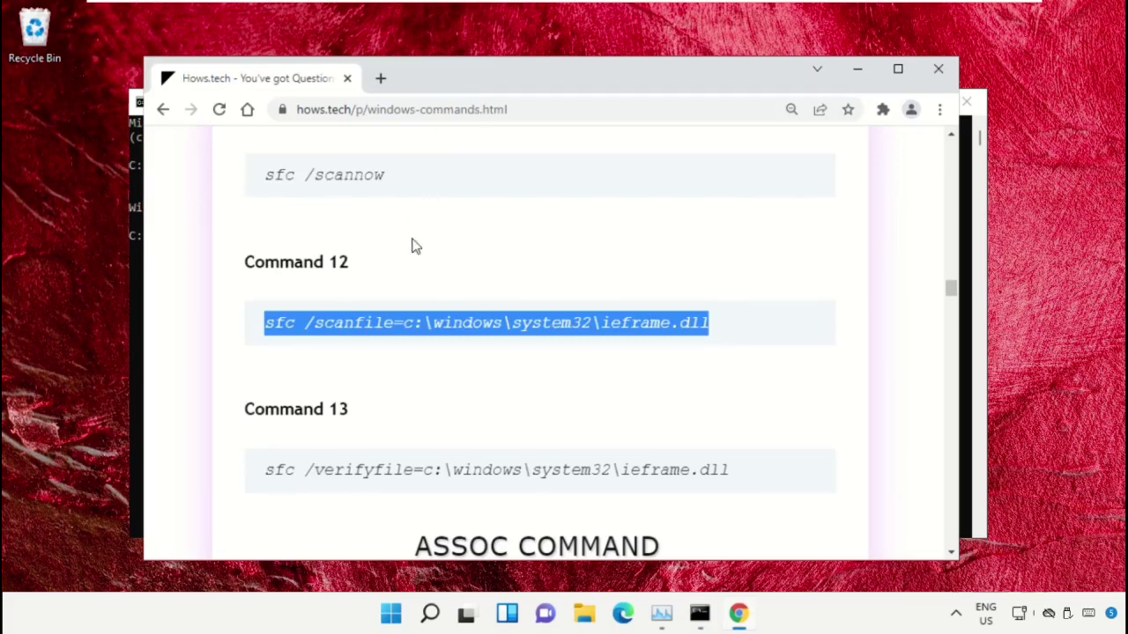
{"action": "scroll", "coordinate": [387, 353], "scroll_direction": "down", "scroll_amount": 1}
{"action": "triple_click", "coordinate": [366, 390]}
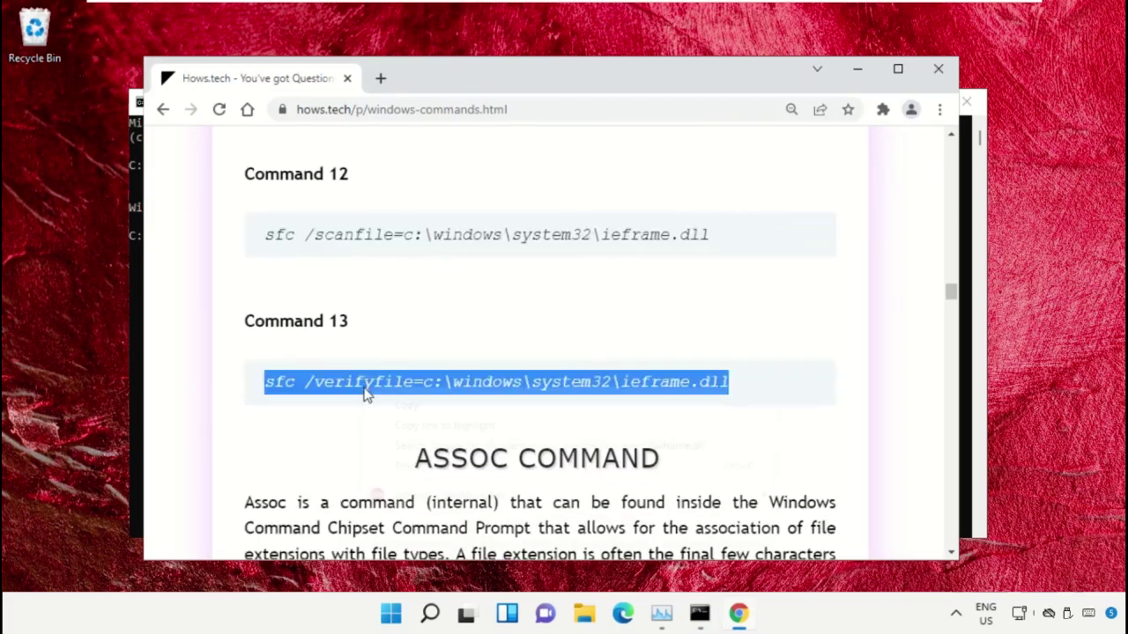
{"action": "right_click", "coordinate": [366, 389]}
{"action": "left_click", "coordinate": [445, 402]}
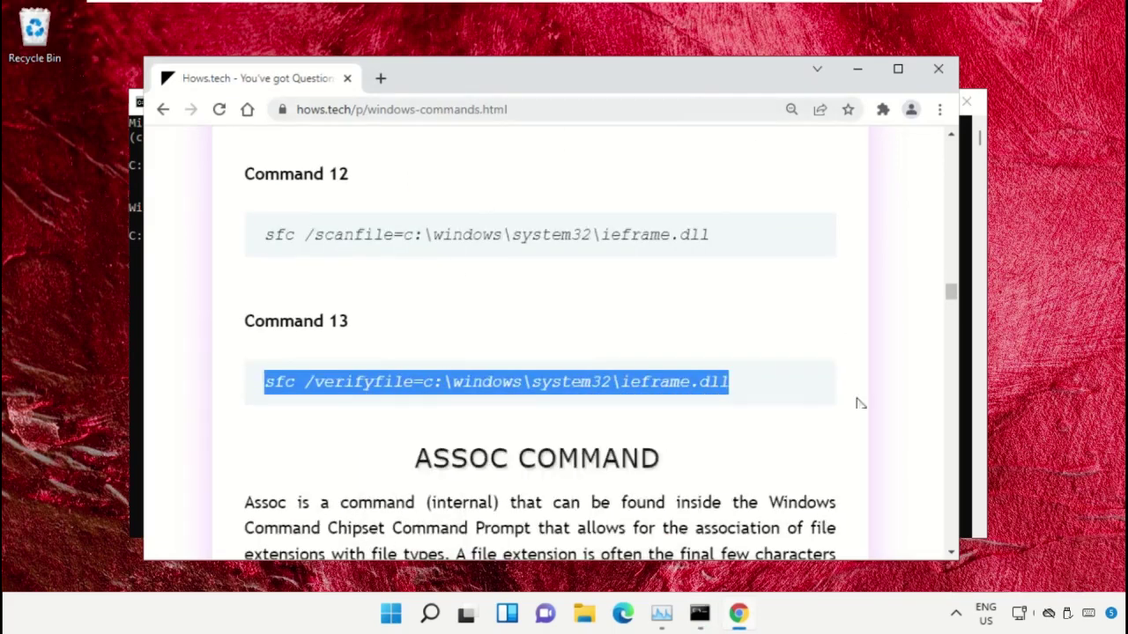
Paste and run the sfc /verifyfile command, then close Command Prompt
{"action": "left_click", "coordinate": [700, 614]}
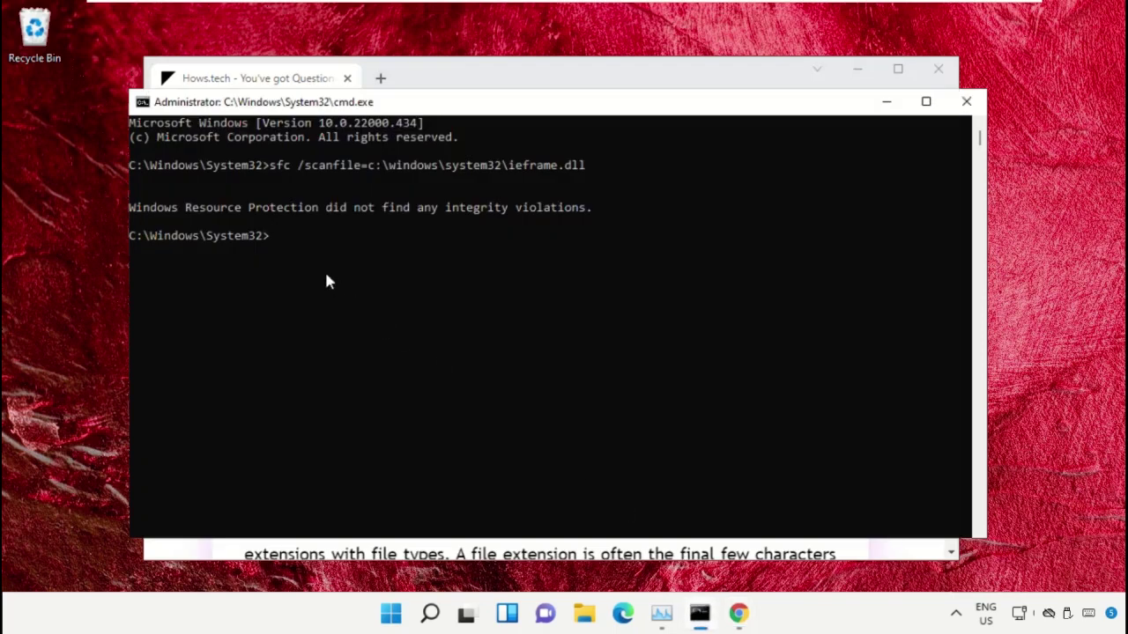
{"action": "key", "text": "ctrl+v"}
{"action": "key", "text": "Return"}
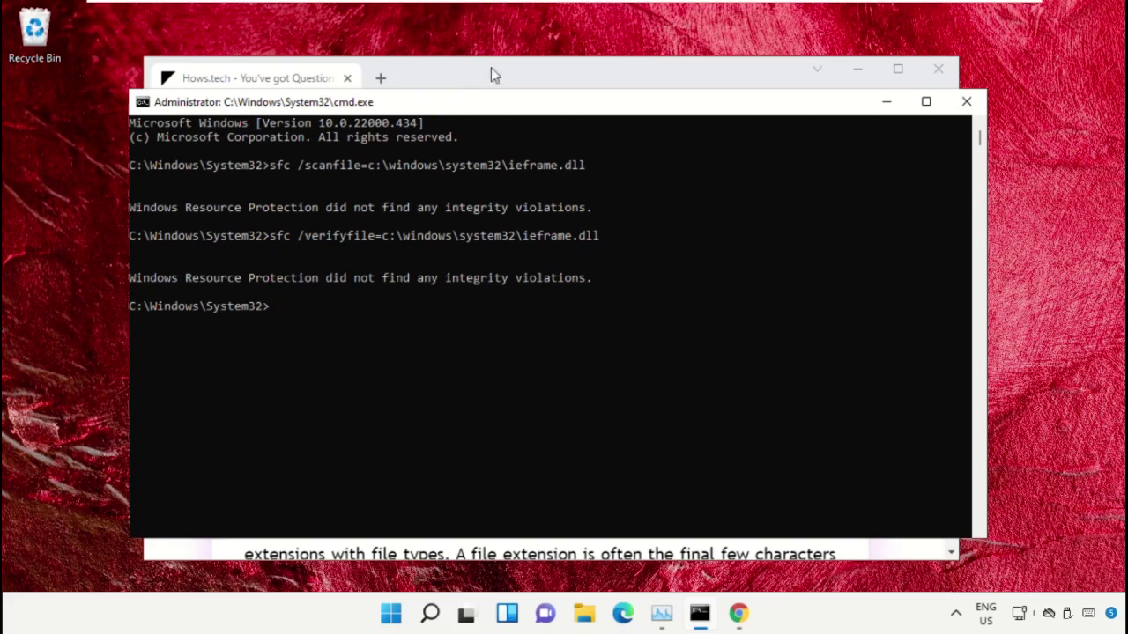
{"action": "left_click", "coordinate": [968, 104]}
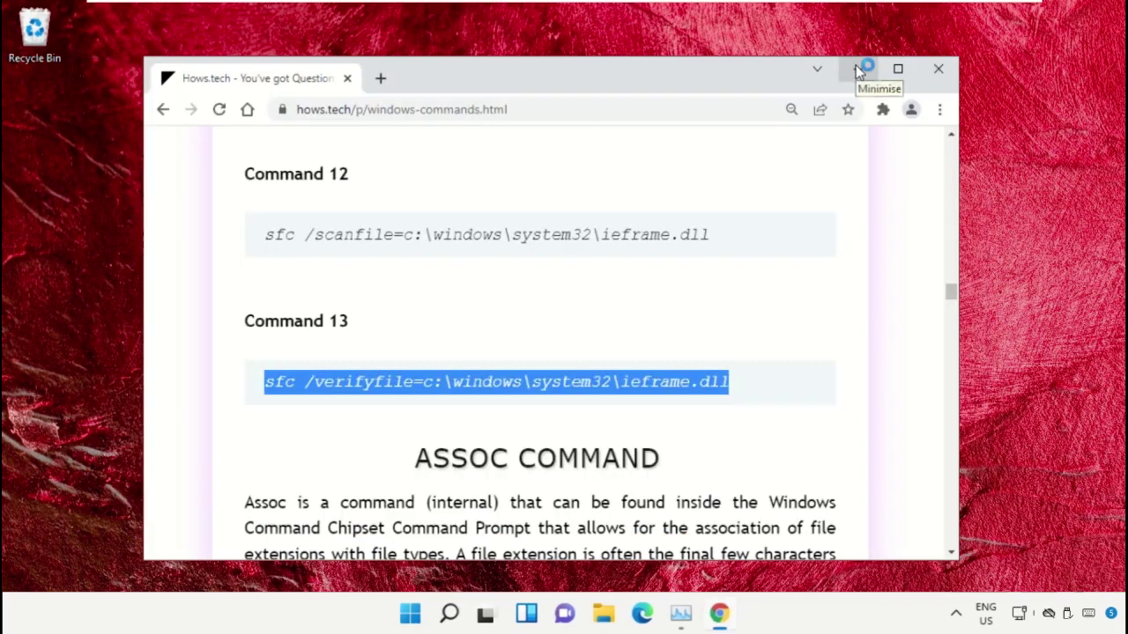
Minimise Chrome, lock the PC, and open the On-Screen Keyboard from sign-in accessibility
{"action": "left_click", "coordinate": [856, 67]}
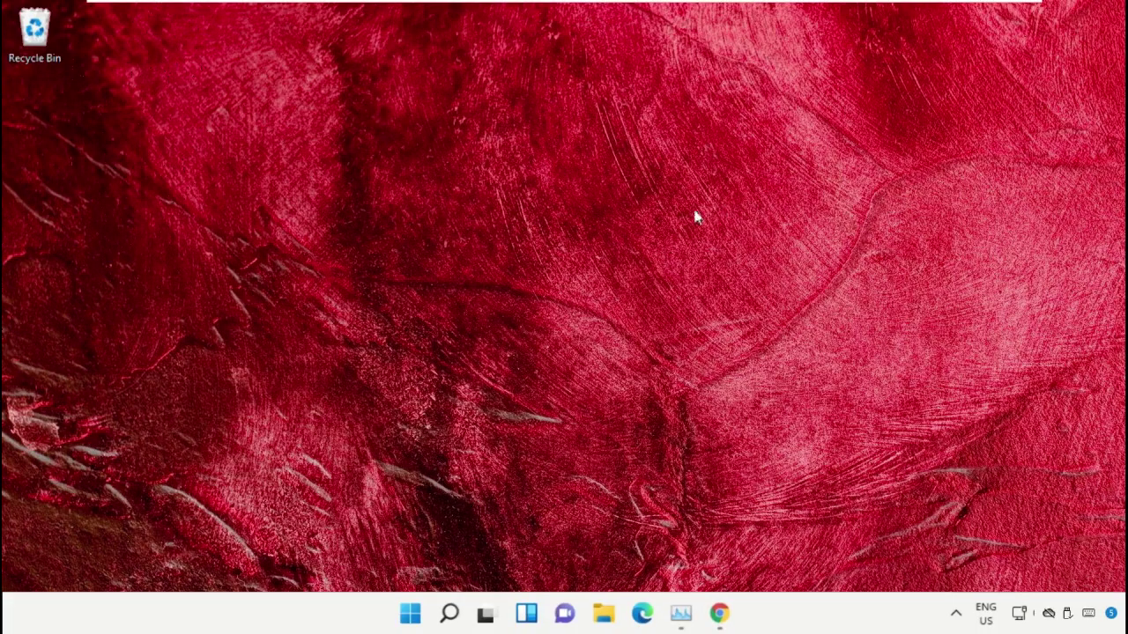
{"action": "key", "text": "super+l"}
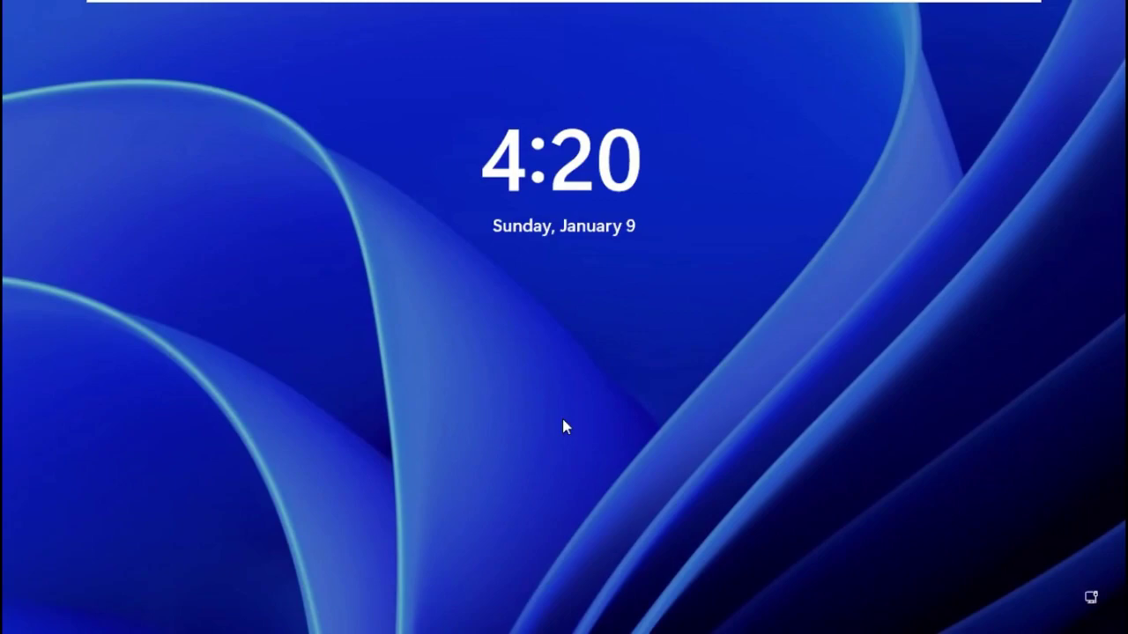
{"action": "left_click", "coordinate": [564, 427]}
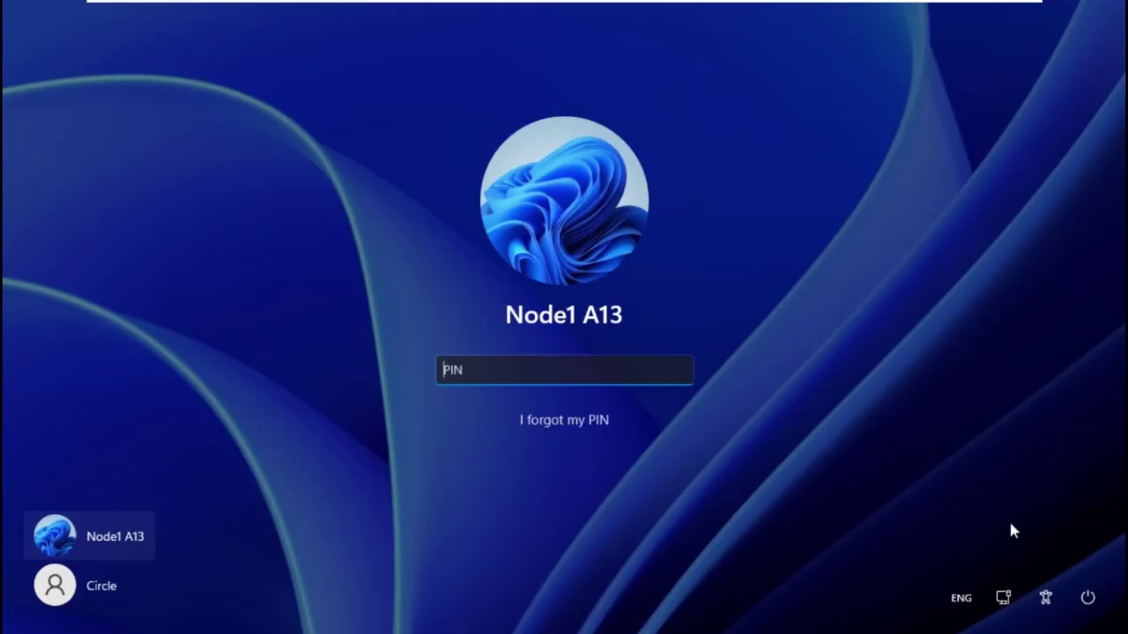
{"action": "left_click", "coordinate": [1044, 596]}
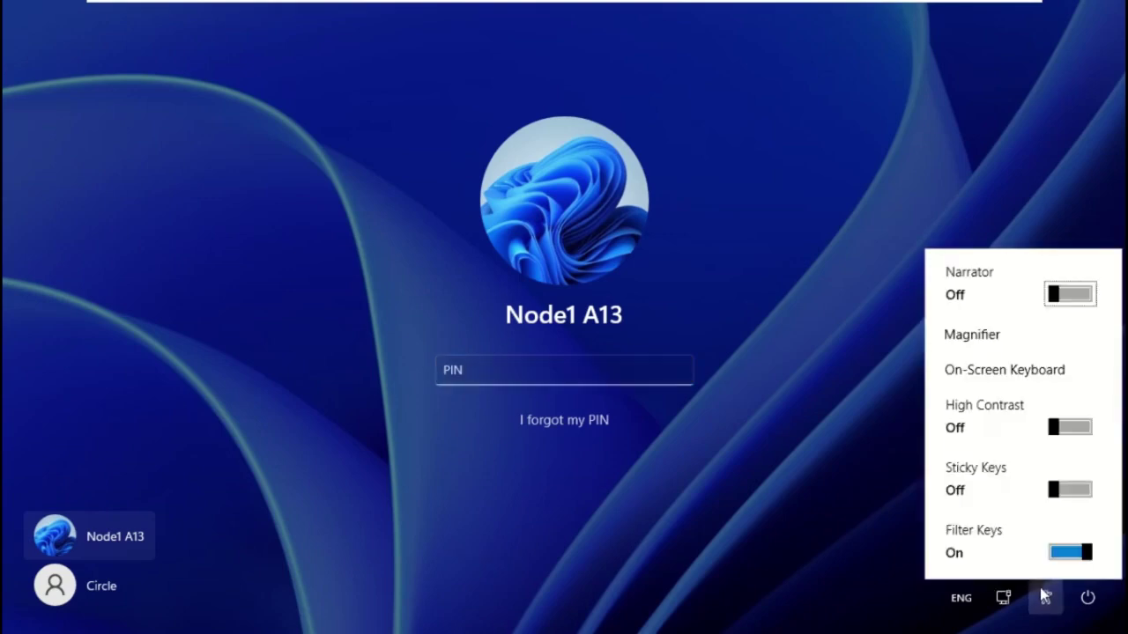
{"action": "left_click", "coordinate": [1066, 372]}
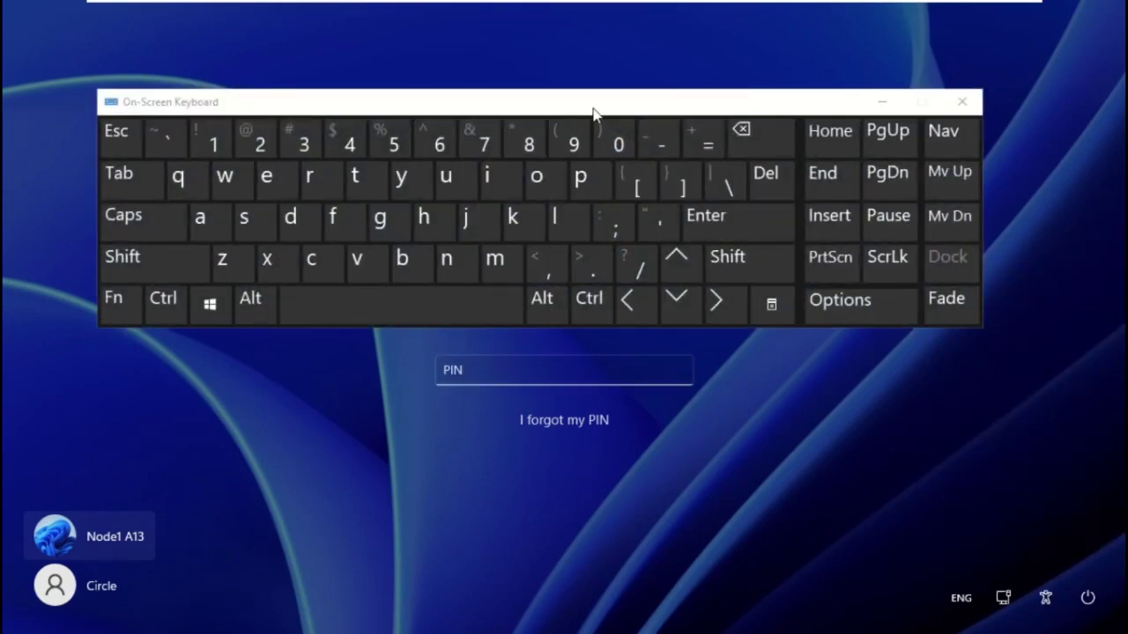
{"action": "left_click_drag", "start_coordinate": [594, 110], "coordinate": [594, 87]}
Enter the PIN with the on-screen keyboard to sign in
{"action": "left_click", "coordinate": [485, 363]}
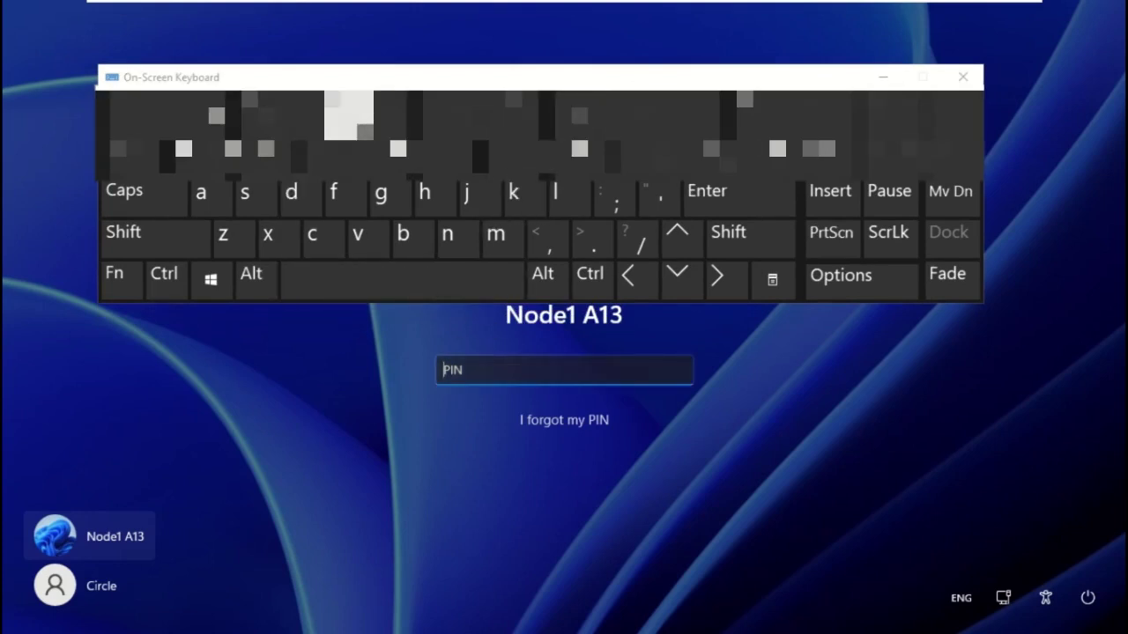
{"action": "left_click", "coordinate": [349, 114]}
{"action": "left_click", "coordinate": [299, 115]}
{"action": "left_click", "coordinate": [349, 115]}
{"action": "left_click", "coordinate": [349, 114]}
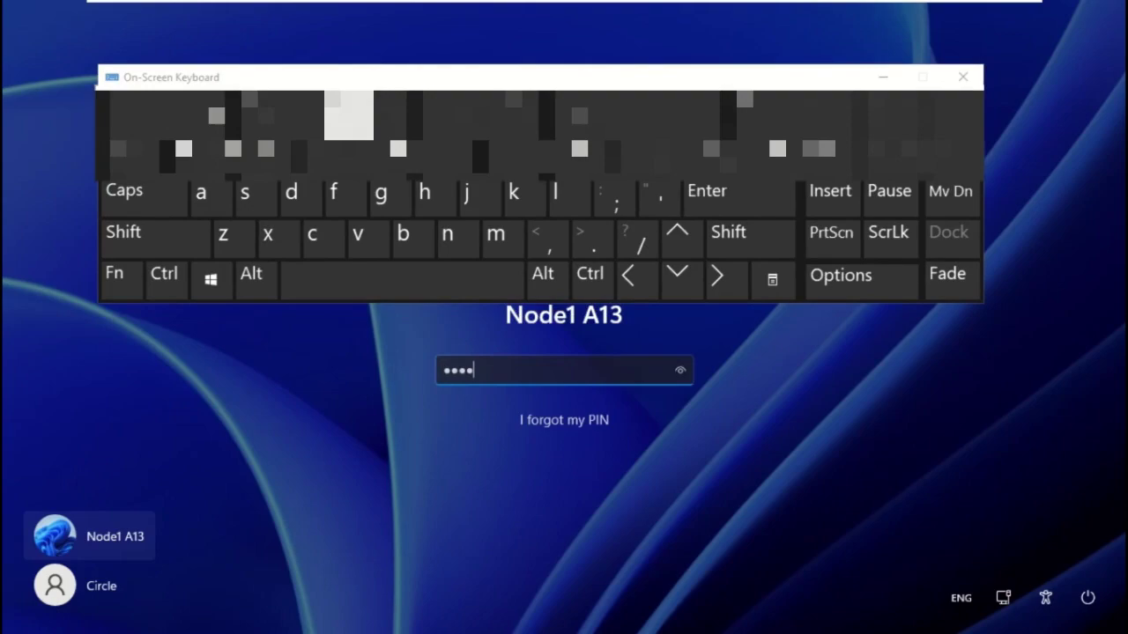
{"action": "left_click", "coordinate": [349, 114]}
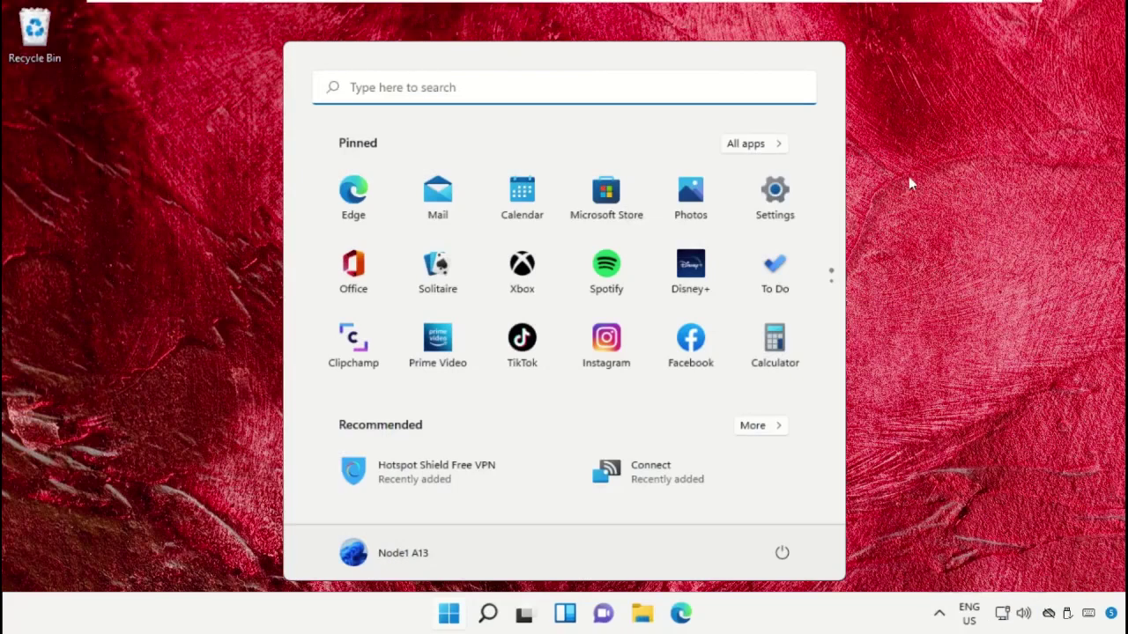
Toggle Filter Keys Off in the sign-in accessibility flyout, then type the PIN
{"action": "left_click", "coordinate": [925, 216]}
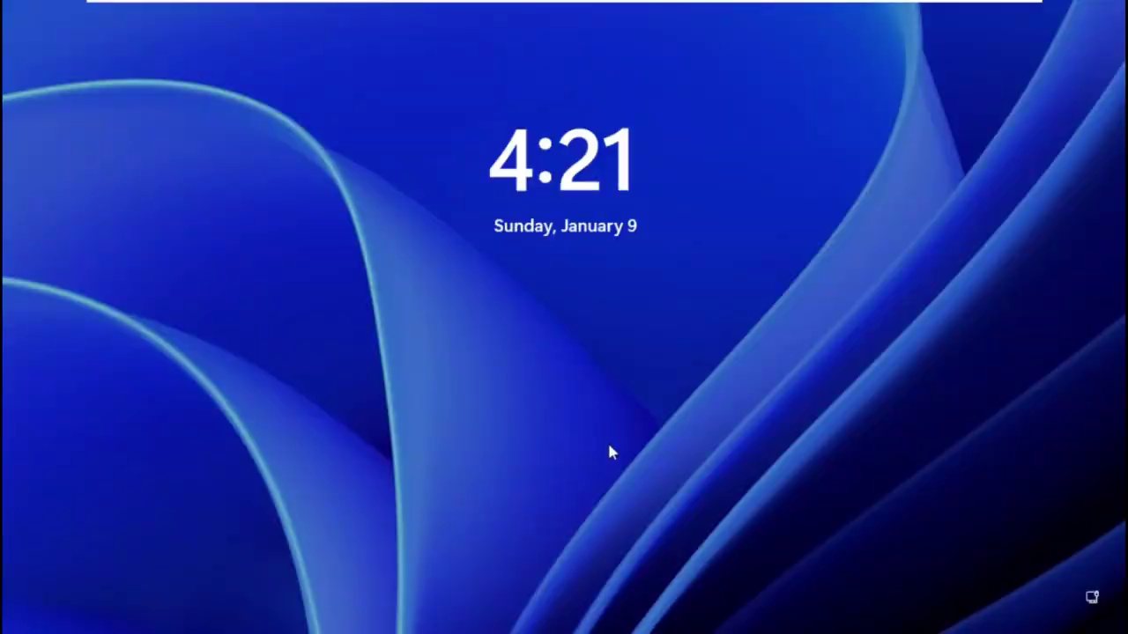
{"action": "left_click", "coordinate": [604, 533]}
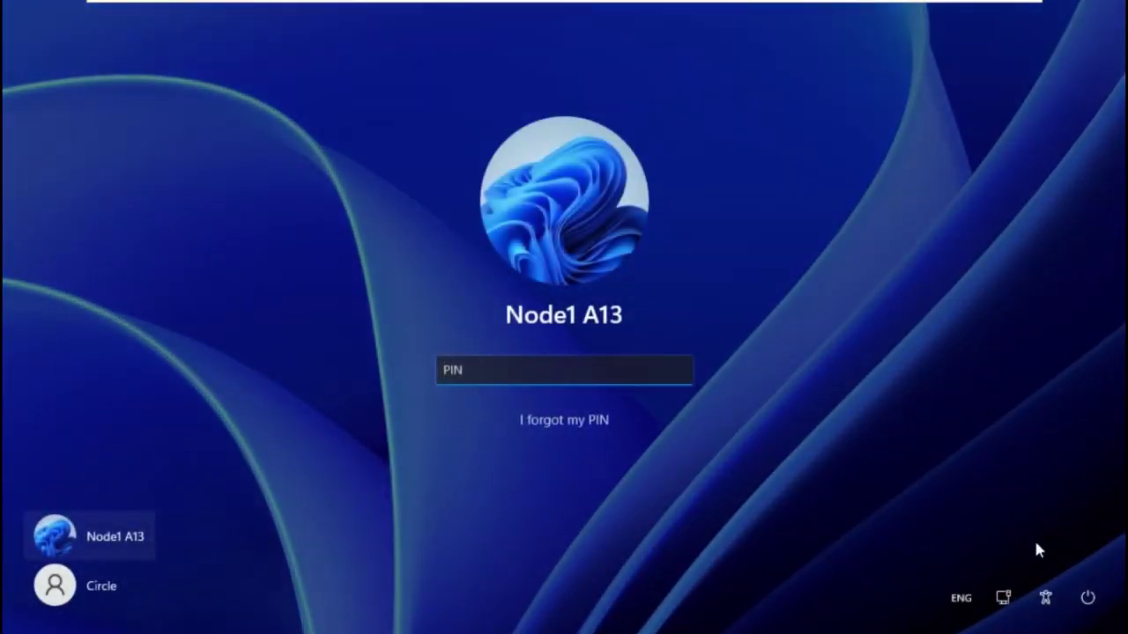
{"action": "left_click", "coordinate": [1046, 597]}
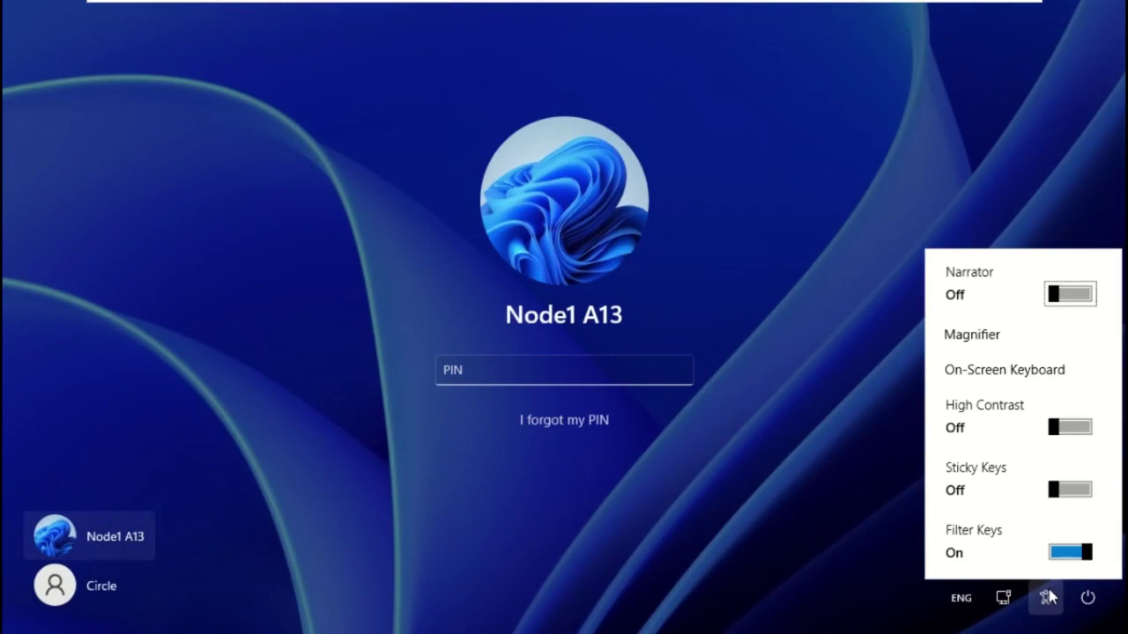
{"action": "left_click", "coordinate": [1084, 555]}
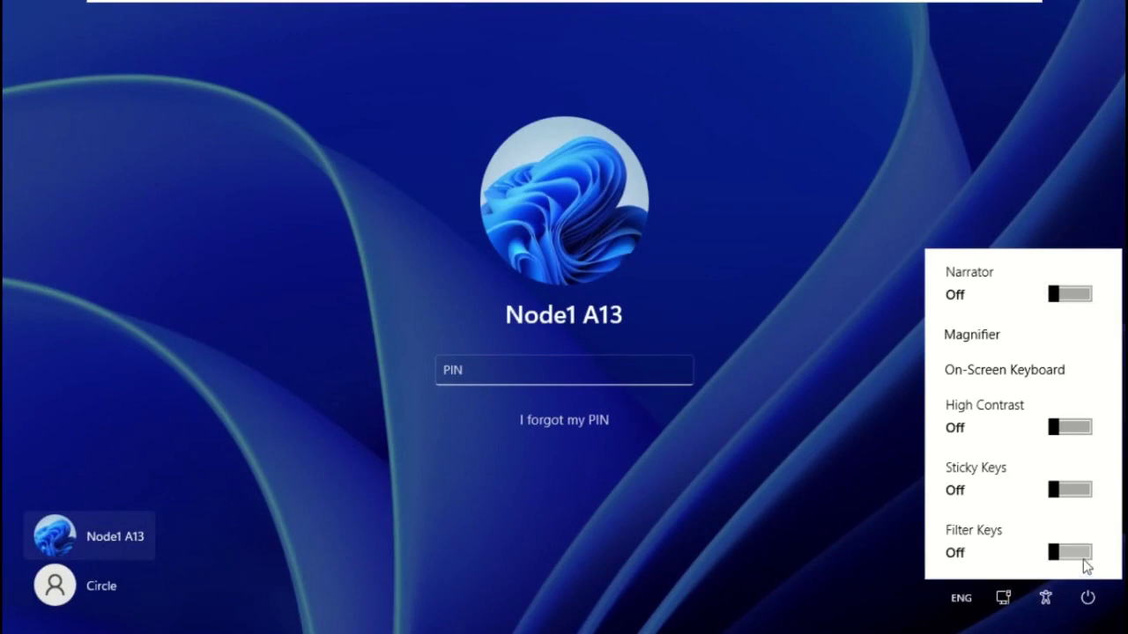
{"action": "left_click", "coordinate": [605, 545]}
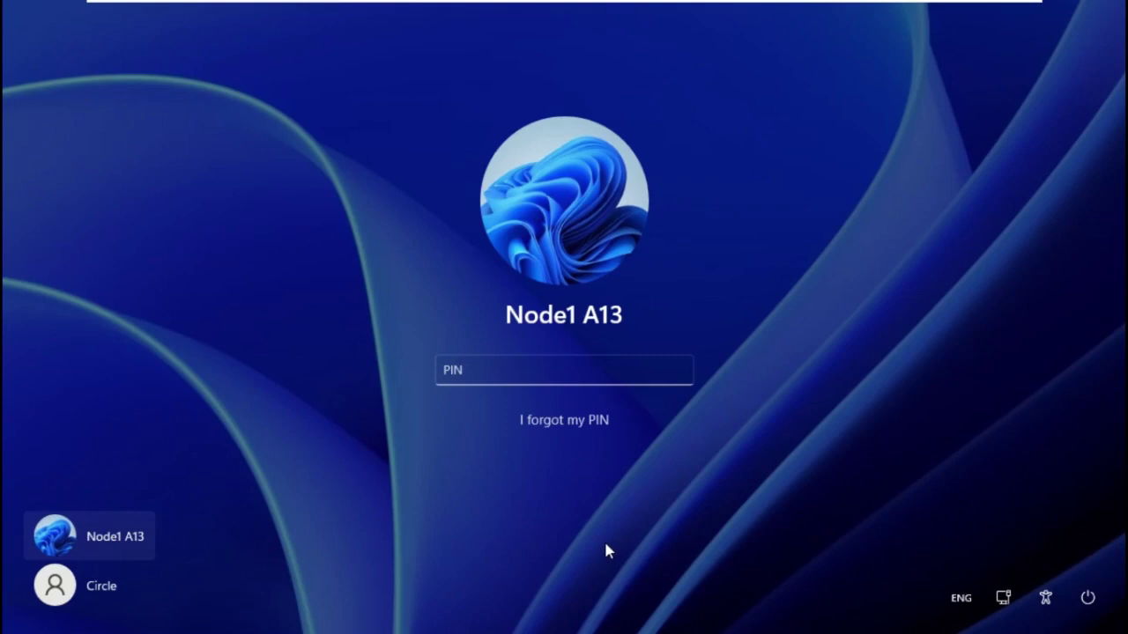
{"action": "left_click", "coordinate": [637, 377]}
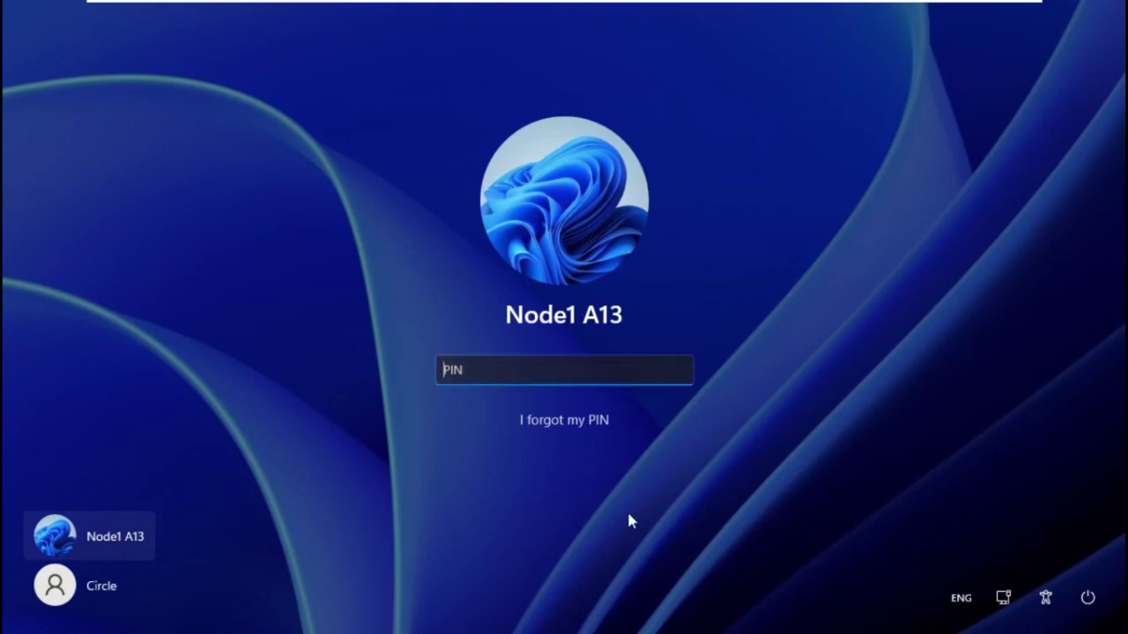
{"action": "type", "text": "••••"}
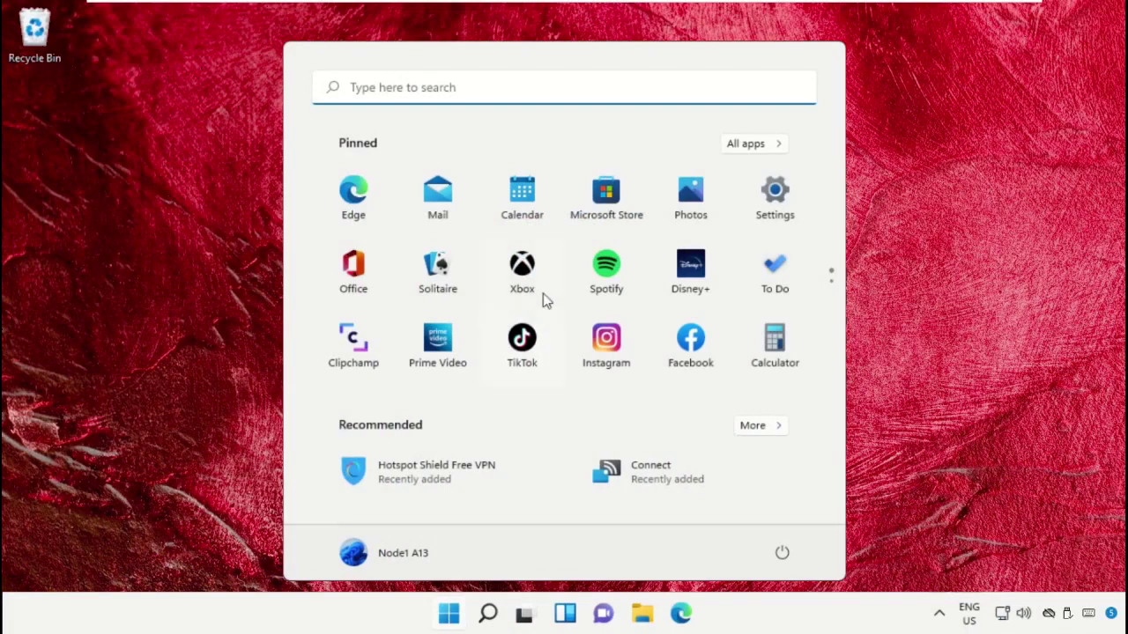
Close and reopen the Start menu, then show its power options
{"action": "left_click", "coordinate": [911, 289]}
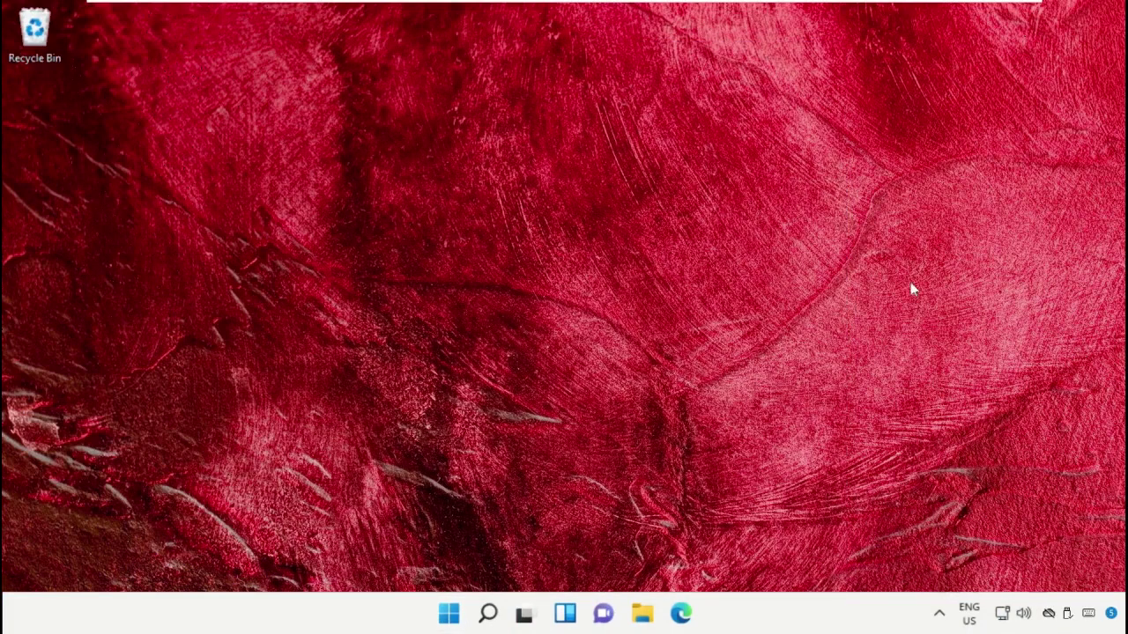
{"action": "left_click", "coordinate": [449, 613]}
{"action": "left_click", "coordinate": [782, 555]}
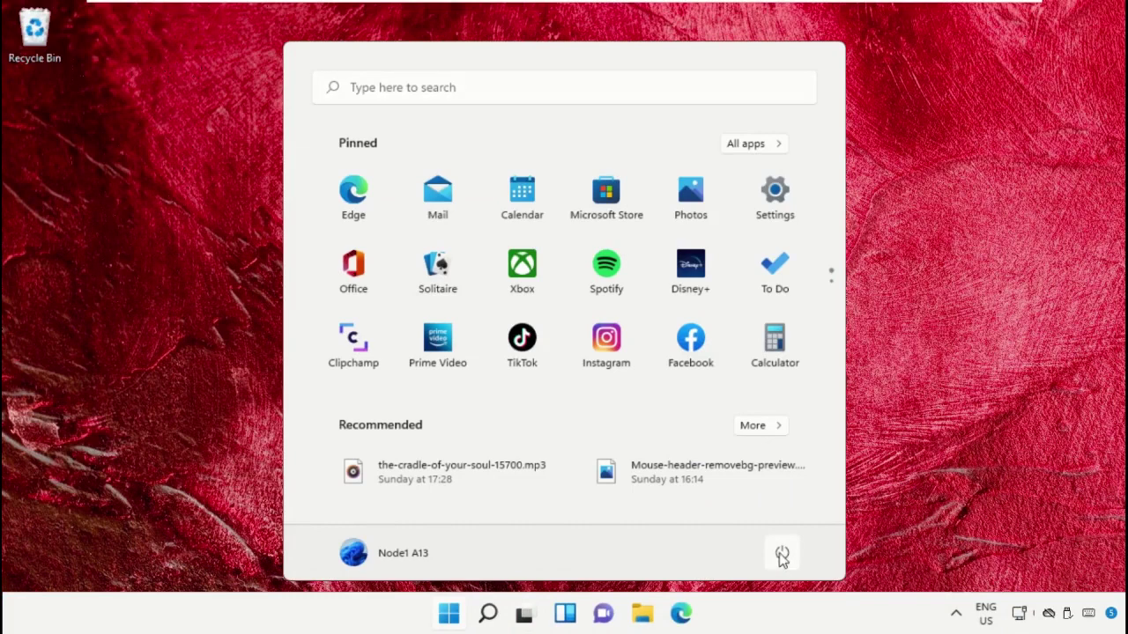
{"action": "left_click", "coordinate": [783, 554]}
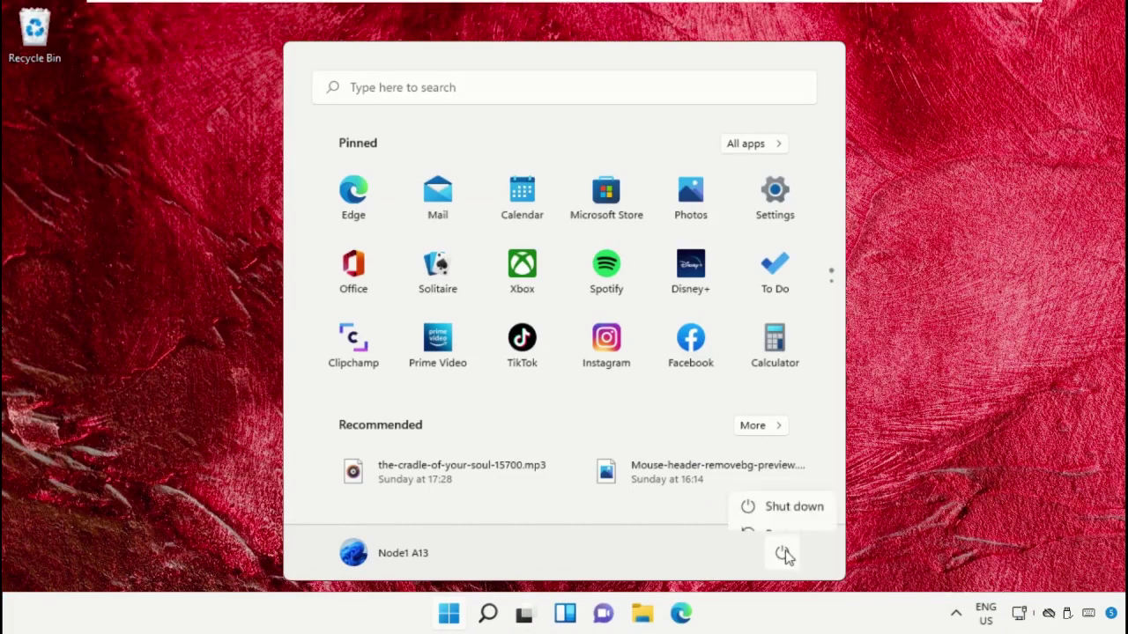